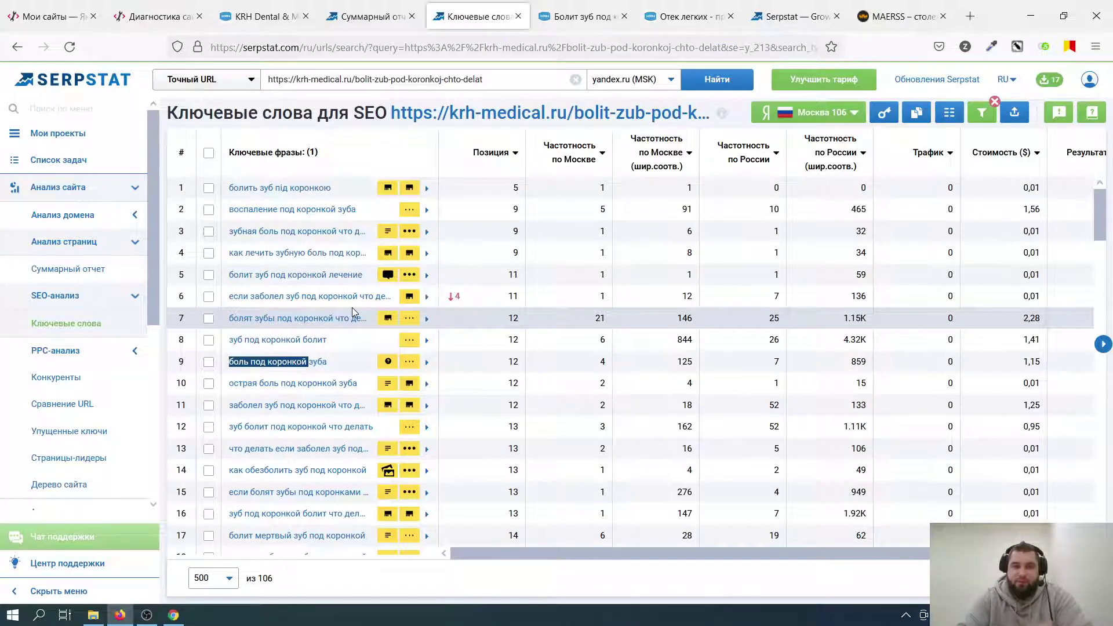
Examine the krh-medical.ru article on tooth pain under a crown down to its appointment and review forms.
{"action": "left_click", "coordinate": [580, 16]}
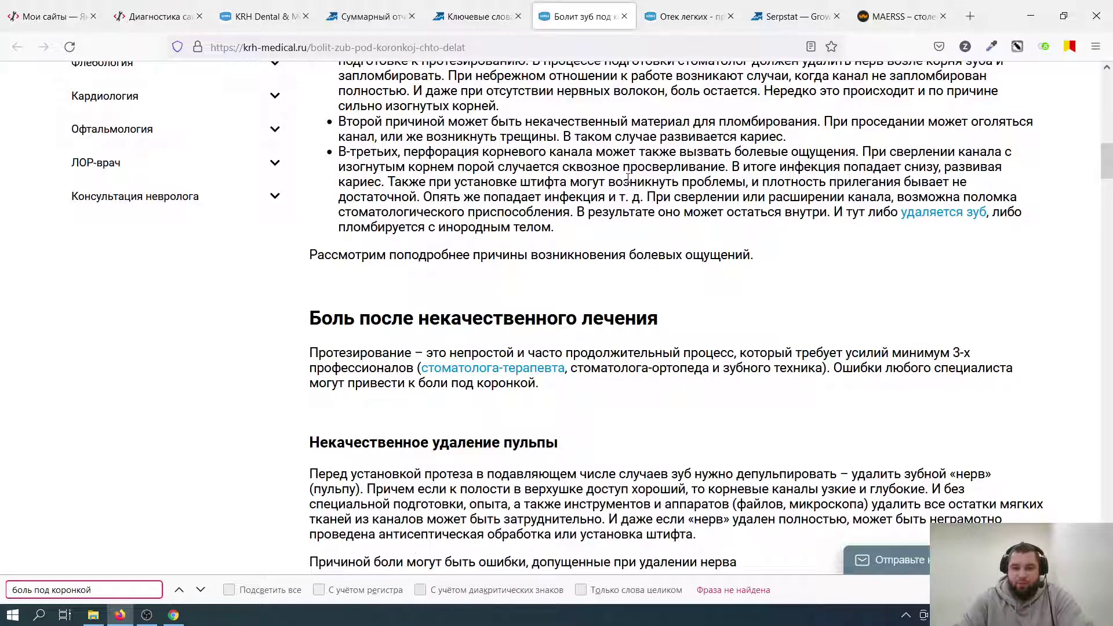
{"action": "scroll", "coordinate": [627, 178], "scroll_direction": "down", "scroll_amount": 20}
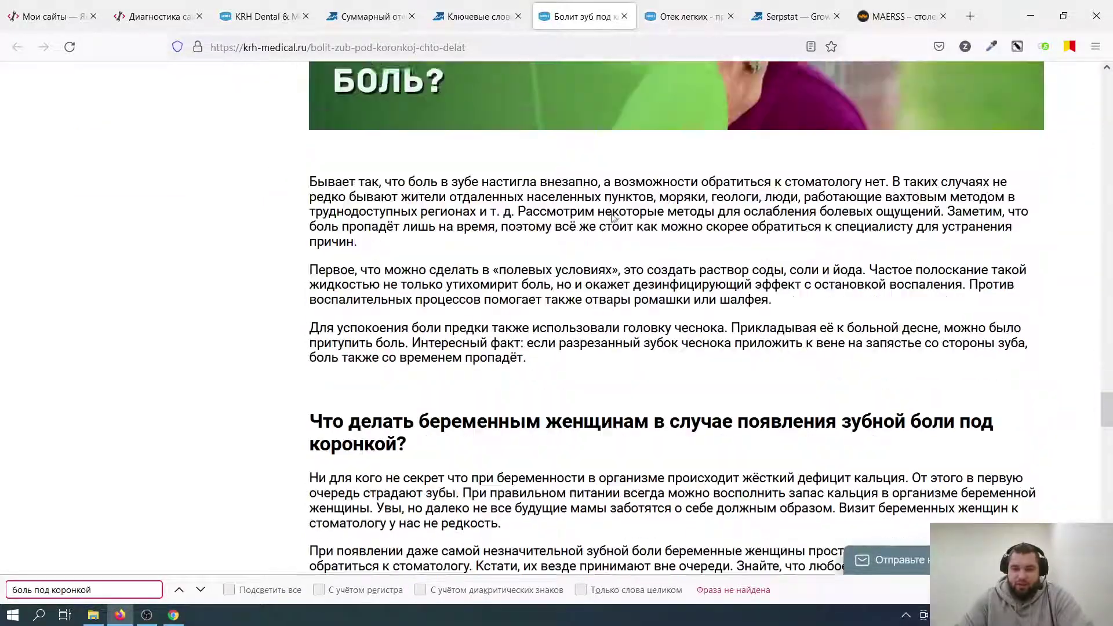
{"action": "scroll", "coordinate": [608, 219], "scroll_direction": "down", "scroll_amount": 10}
{"action": "scroll", "coordinate": [606, 226], "scroll_direction": "up", "scroll_amount": 4}
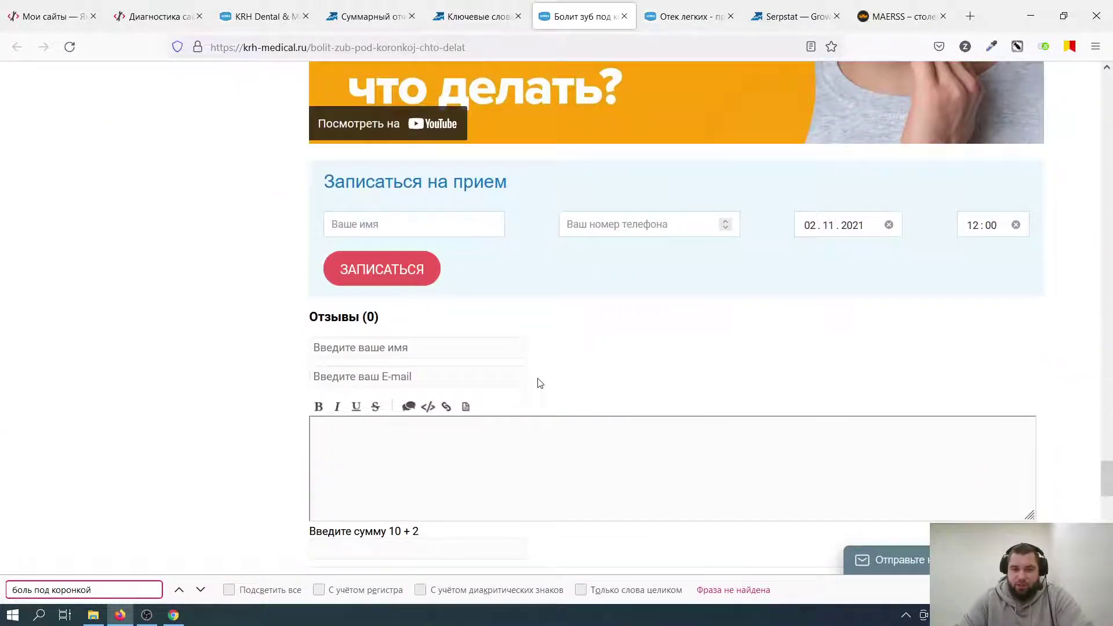
{"action": "left_click", "coordinate": [556, 457]}
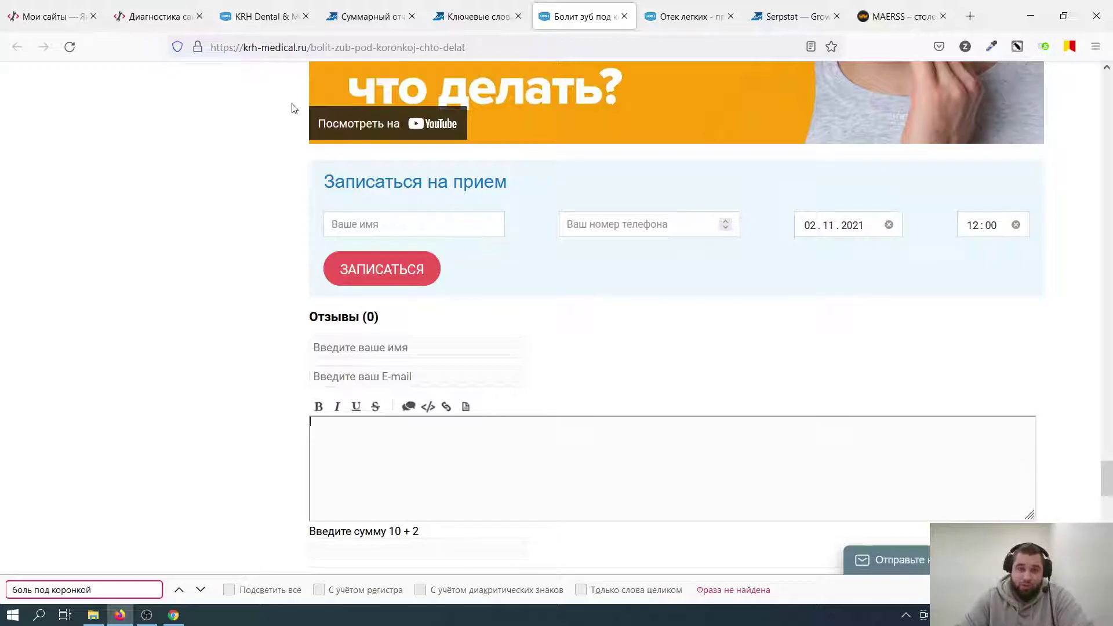
Return to the Serpstat keyword report for the article and highlight the position and frequency values of the first keyword rows.
{"action": "left_click", "coordinate": [447, 16]}
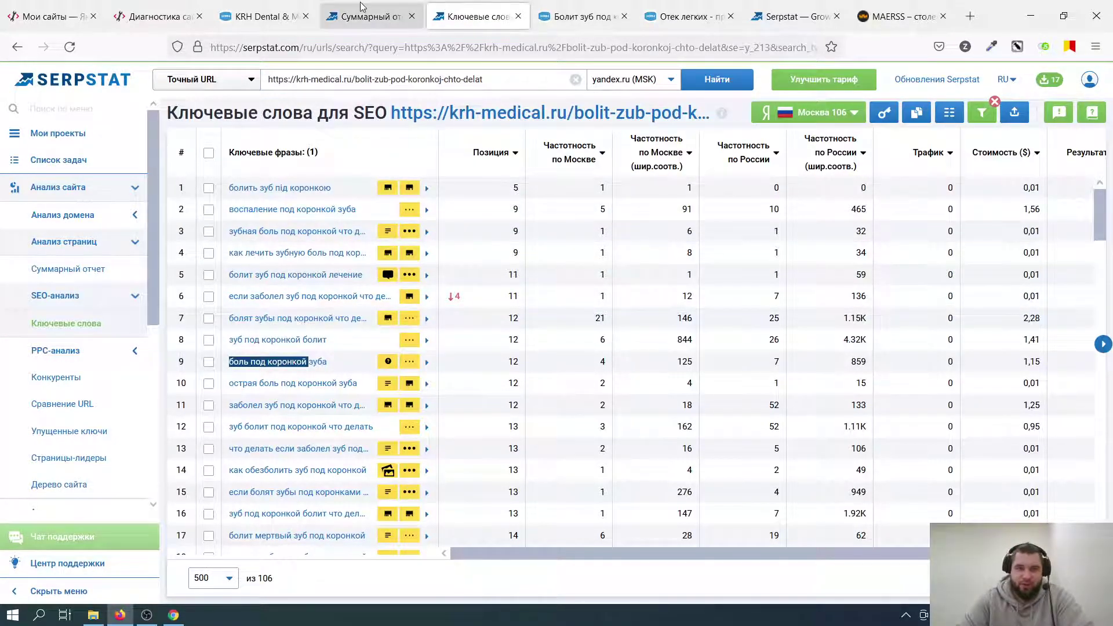
{"action": "left_click", "coordinate": [415, 14]}
{"action": "left_click", "coordinate": [432, 13]}
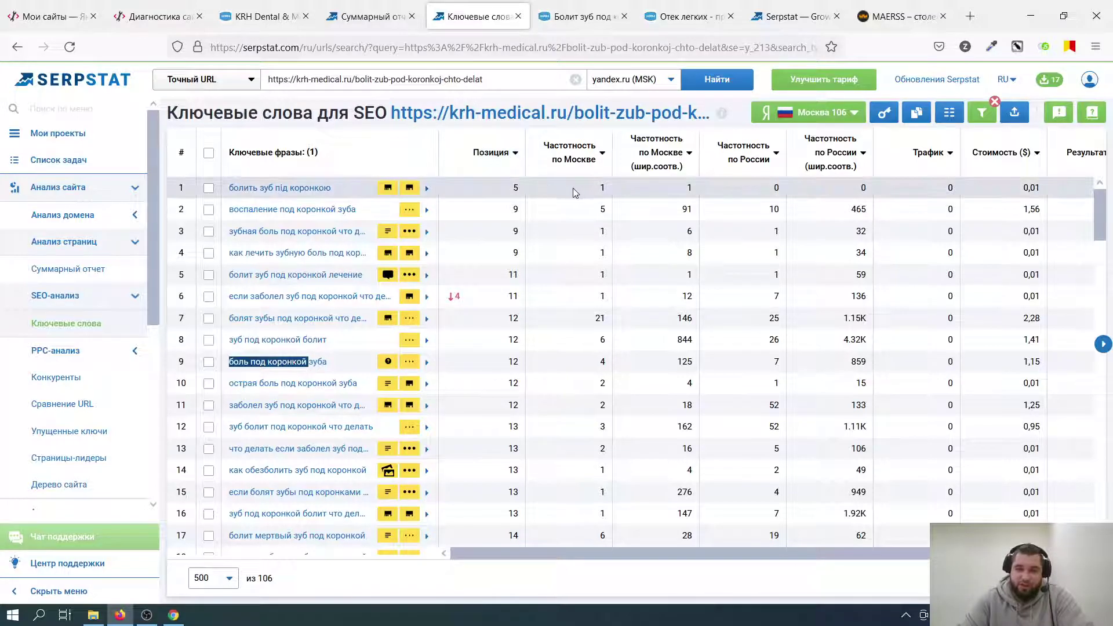
{"action": "left_click_drag", "start_coordinate": [588, 189], "coordinate": [585, 299]}
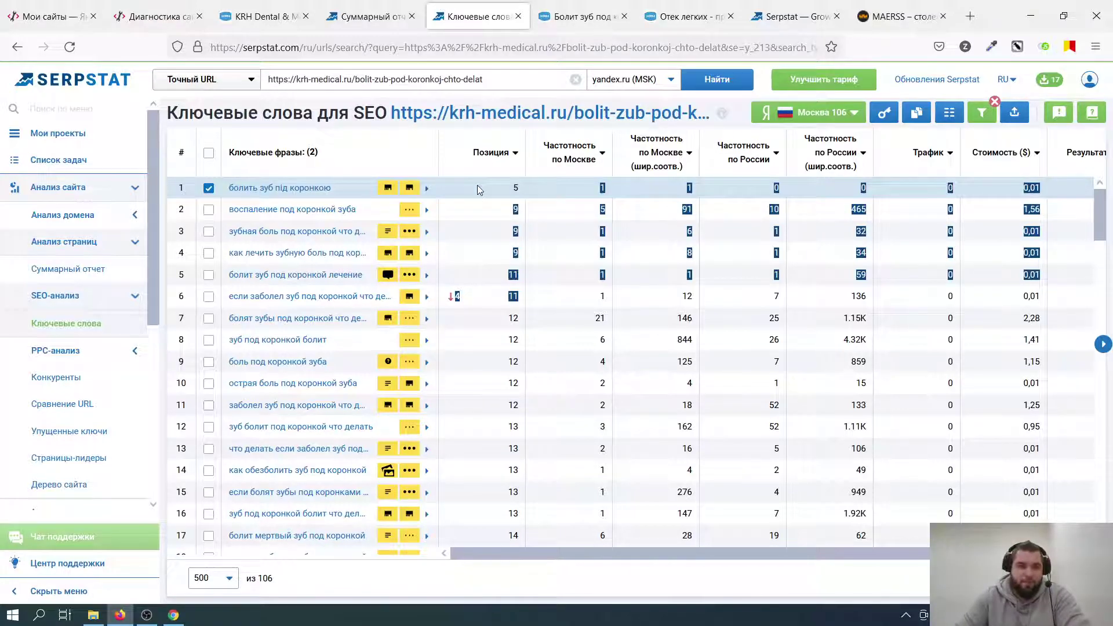
Review the krh-medical.ru domain summary report, from the position distribution and trend charts to the search competitors table.
{"action": "left_click", "coordinate": [385, 12]}
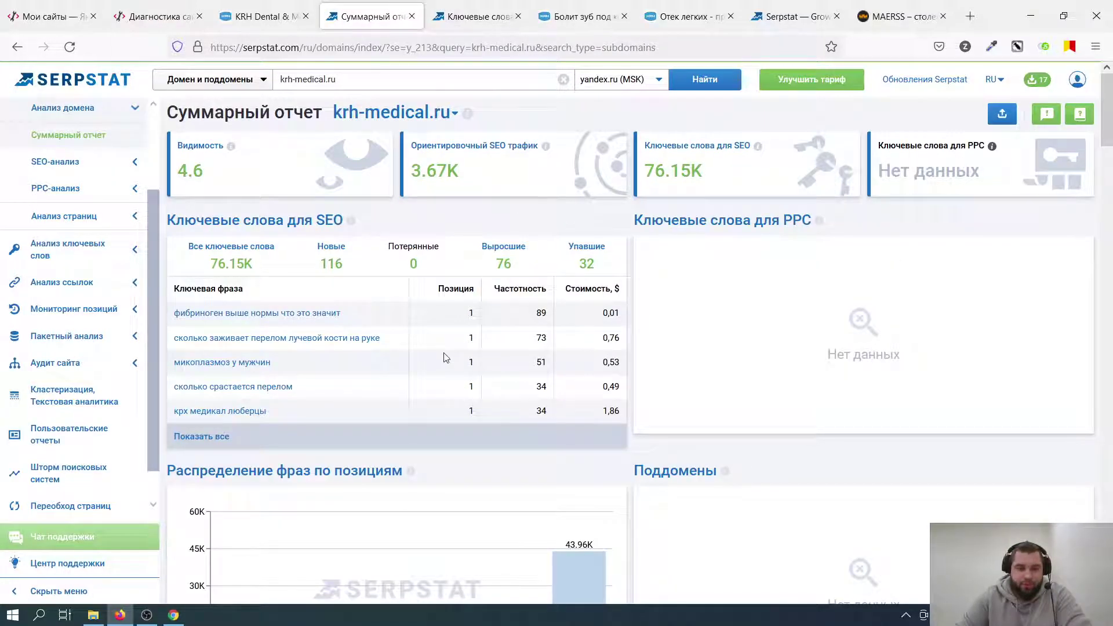
{"action": "scroll", "coordinate": [594, 192], "scroll_direction": "down", "scroll_amount": 10}
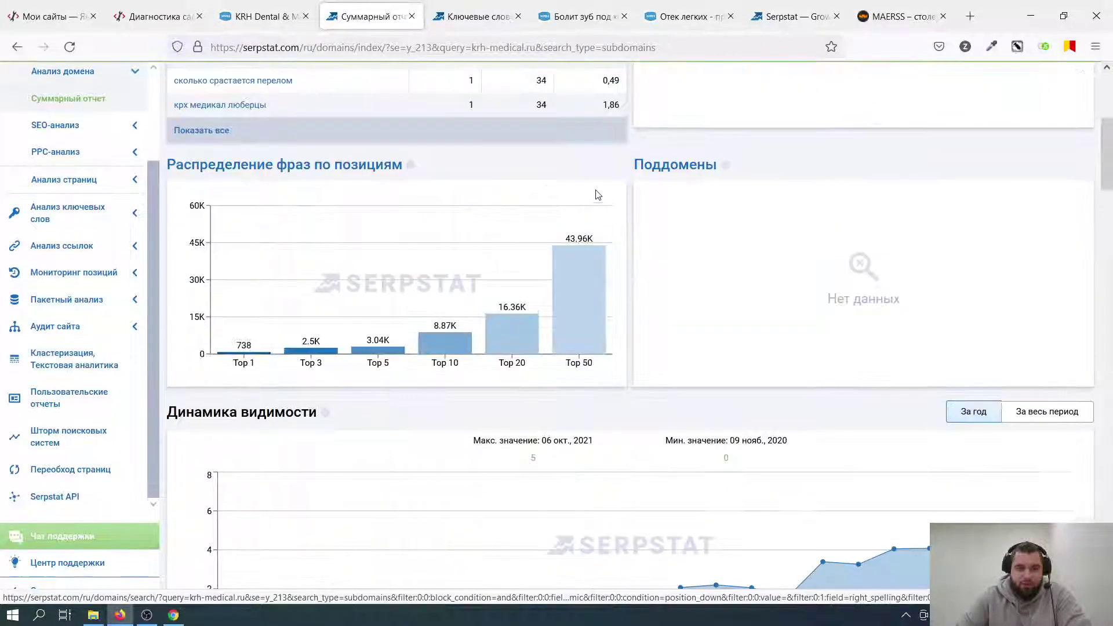
{"action": "scroll", "coordinate": [508, 188], "scroll_direction": "down", "scroll_amount": 10}
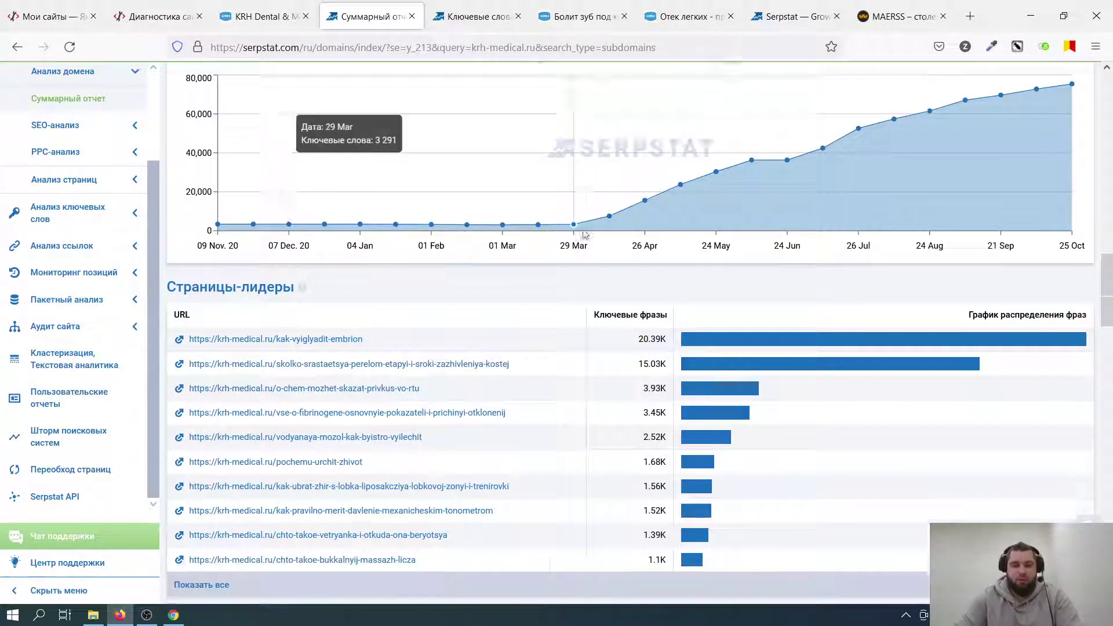
{"action": "scroll", "coordinate": [539, 206], "scroll_direction": "down", "scroll_amount": 10}
{"action": "mouse_move", "coordinate": [285, 188]}
{"action": "left_mouse_down"}
{"action": "mouse_move", "coordinate": [227, 191]}
{"action": "mouse_move", "coordinate": [282, 197]}
{"action": "left_mouse_up"}
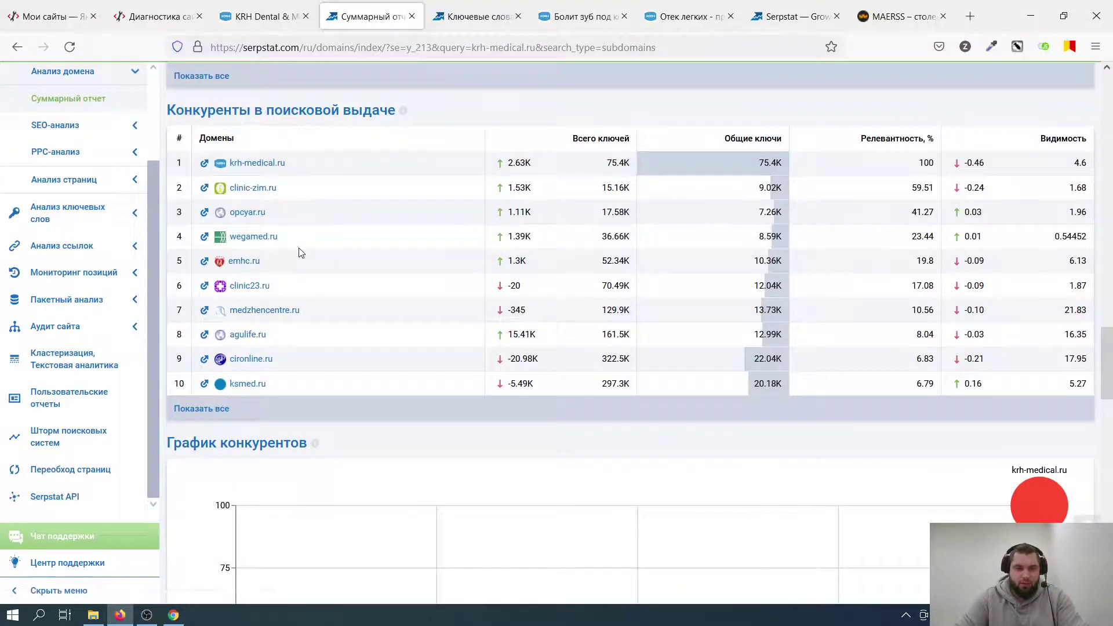
Copy the competitor domain wegamed.ru from the competitors table and run the domain summary report for it.
{"action": "left_click_drag", "start_coordinate": [263, 241], "coordinate": [223, 236]}
{"action": "key", "text": "ctrl+c"}
{"action": "scroll", "coordinate": [380, 228], "scroll_direction": "down", "scroll_amount": 10}
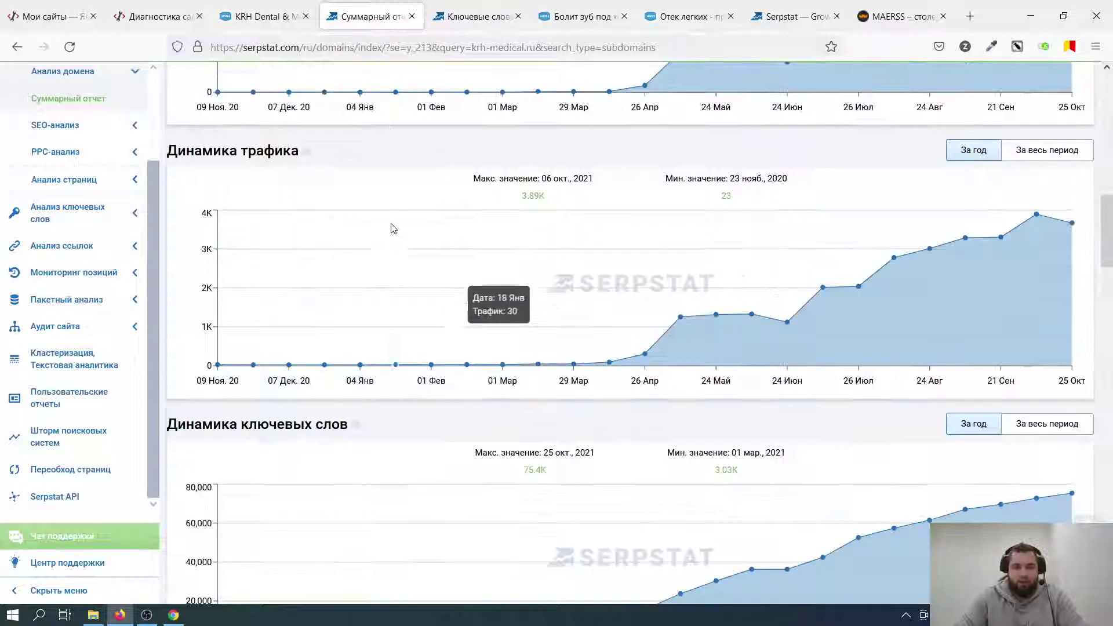
{"action": "scroll", "coordinate": [393, 228], "scroll_direction": "up", "scroll_amount": 10}
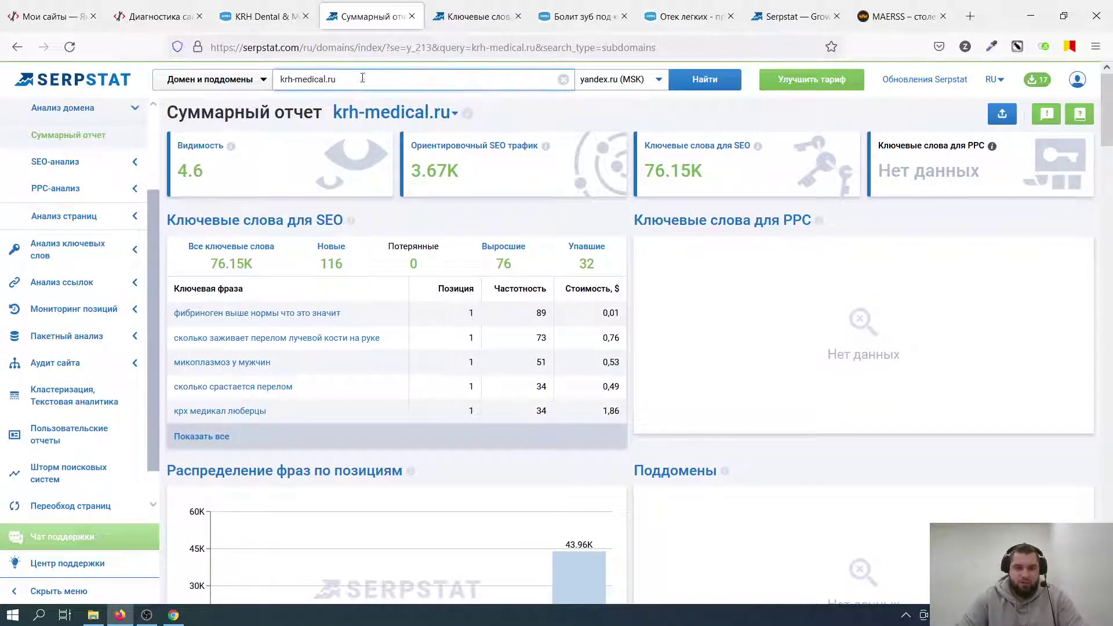
{"action": "triple_click", "coordinate": [362, 78]}
{"action": "key", "text": "ctrl+v"}
{"action": "left_click", "coordinate": [719, 84]}
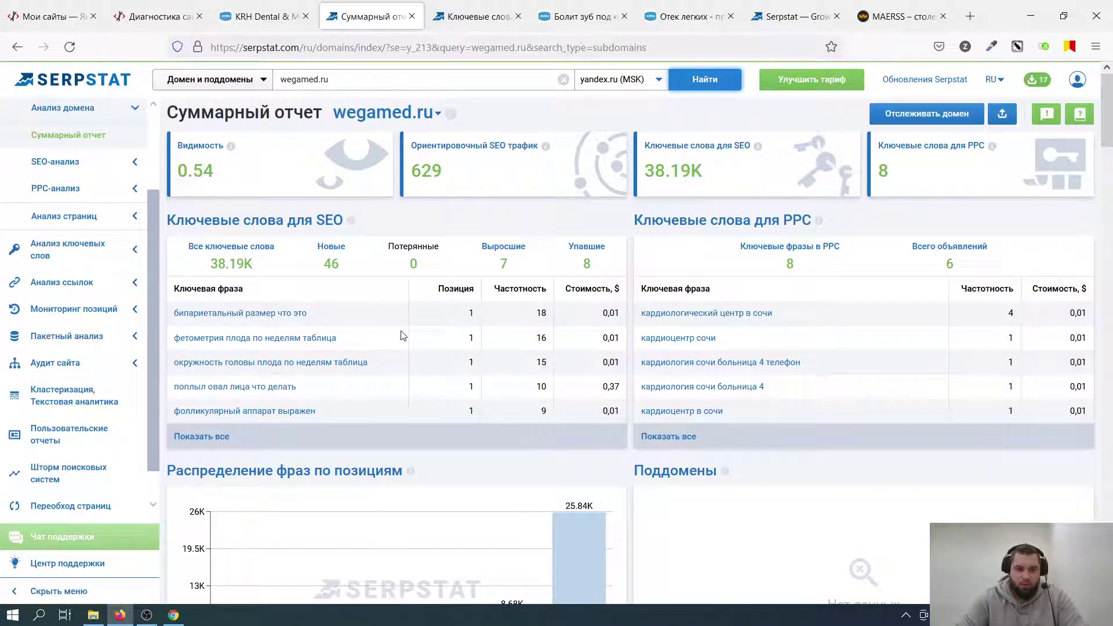
Check the keyword dynamics chart for wegamed.ru and open its full leading pages report.
{"action": "scroll", "coordinate": [403, 336], "scroll_direction": "down", "scroll_amount": 15}
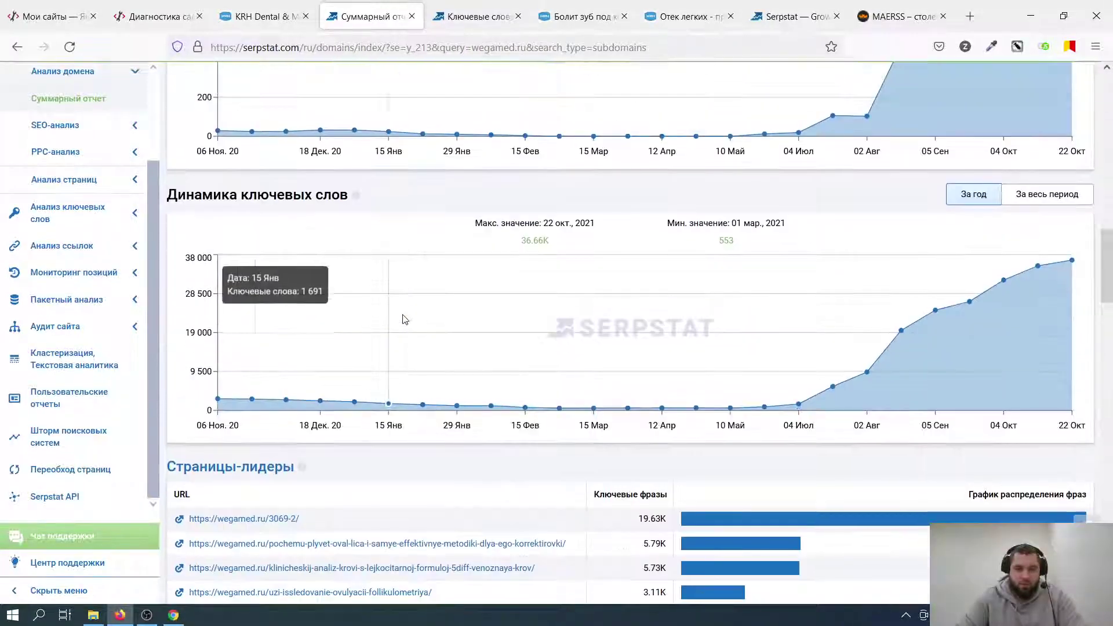
{"action": "scroll", "coordinate": [404, 321], "scroll_direction": "up", "scroll_amount": 2}
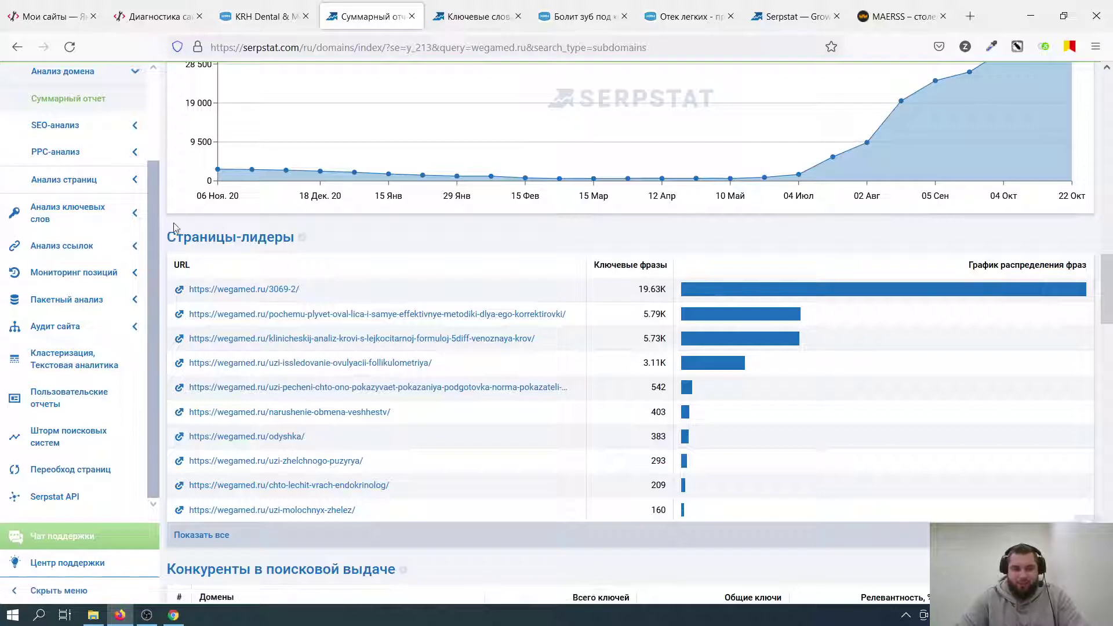
{"action": "left_click", "coordinate": [197, 238]}
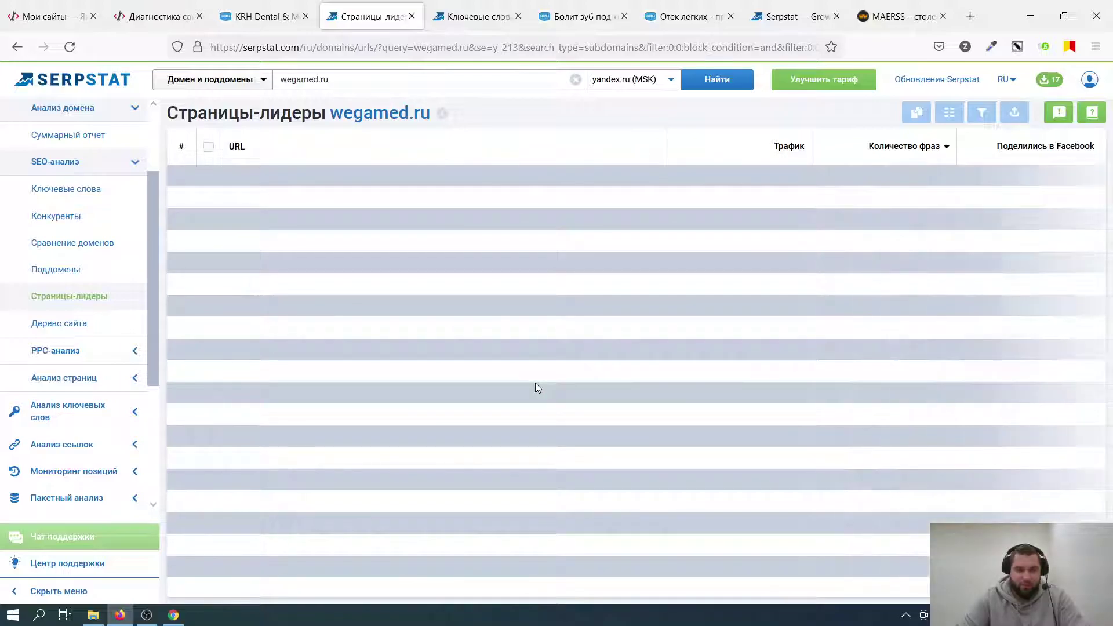
Open the backlink analysis summary report for krh-medical.ru and examine its referring domain, link and SDR charts.
{"action": "left_click", "coordinate": [493, 8]}
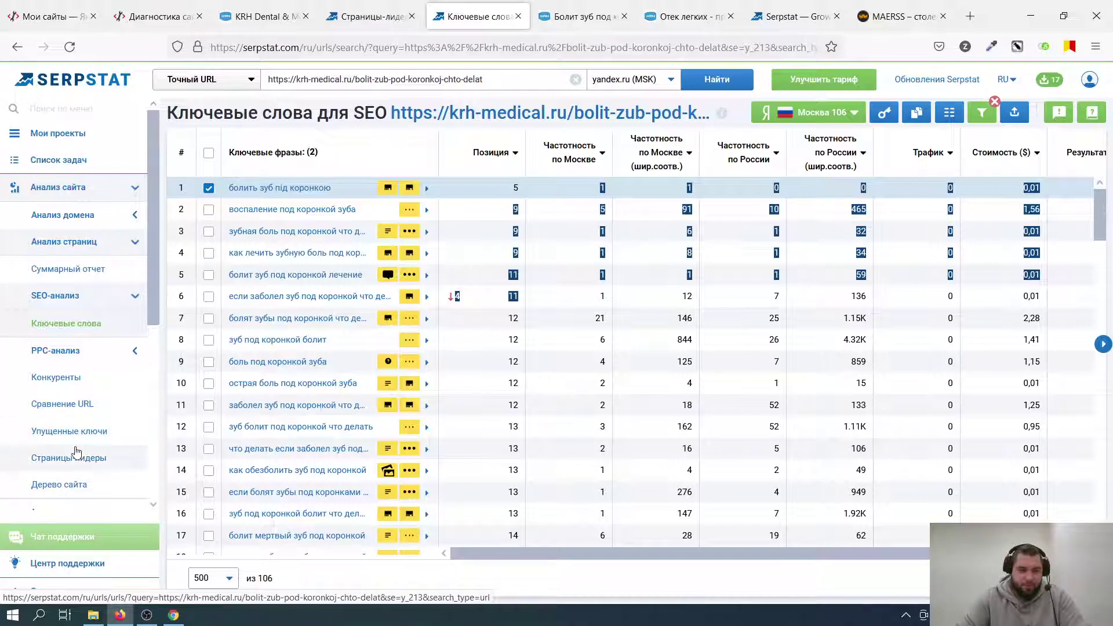
{"action": "scroll", "coordinate": [81, 405], "scroll_direction": "down", "scroll_amount": 5}
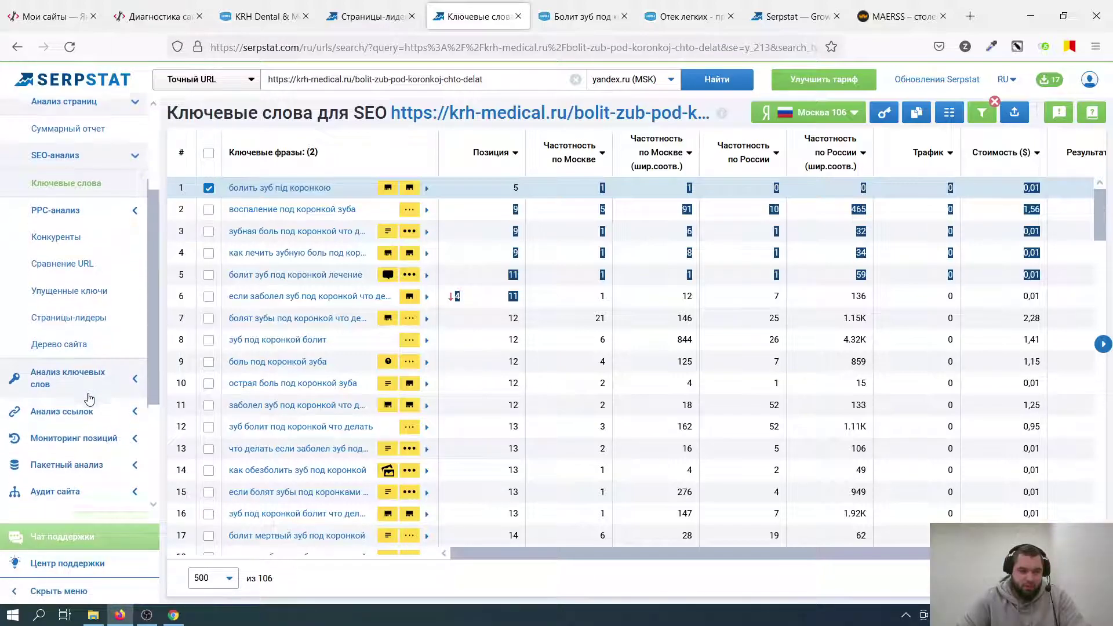
{"action": "left_click", "coordinate": [92, 301]}
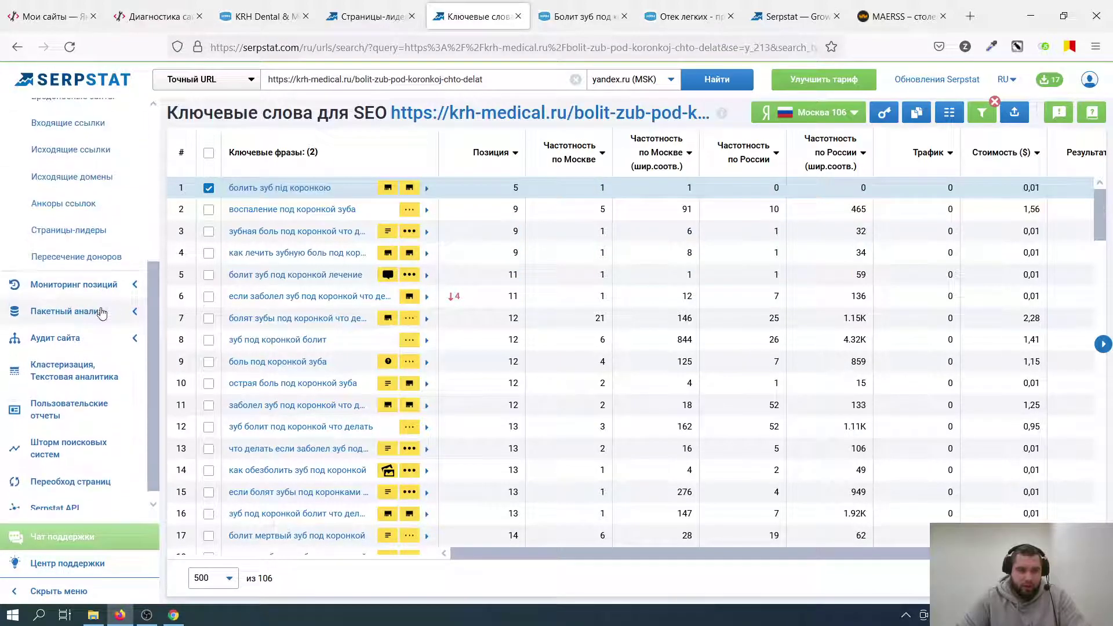
{"action": "scroll", "coordinate": [98, 263], "scroll_direction": "up", "scroll_amount": 2}
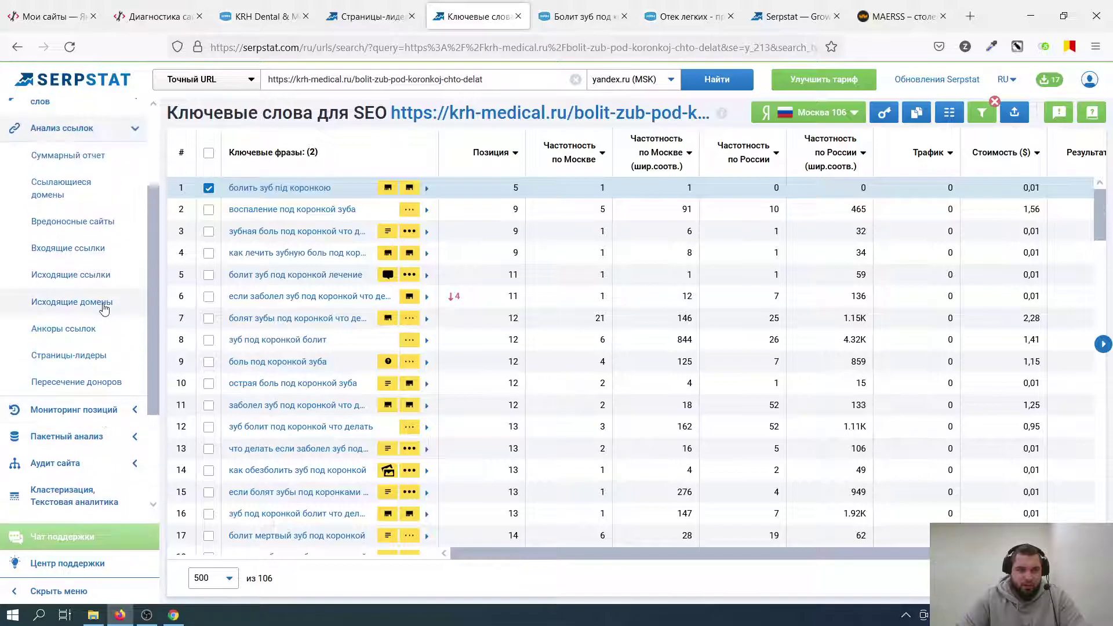
{"action": "left_click", "coordinate": [85, 157]}
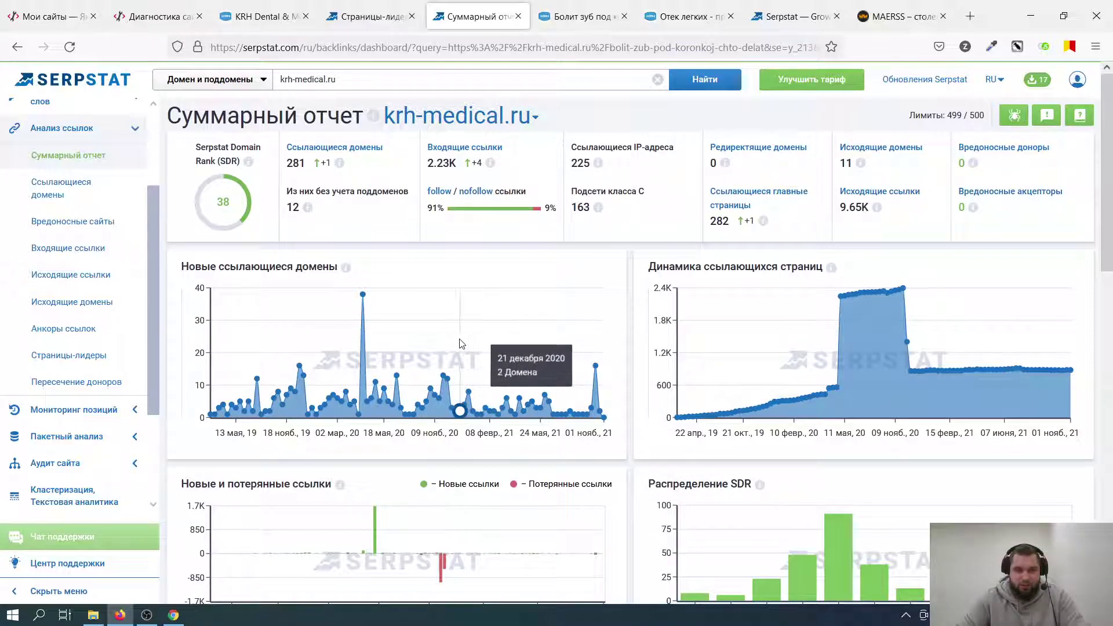
{"action": "scroll", "coordinate": [441, 343], "scroll_direction": "down", "scroll_amount": 5}
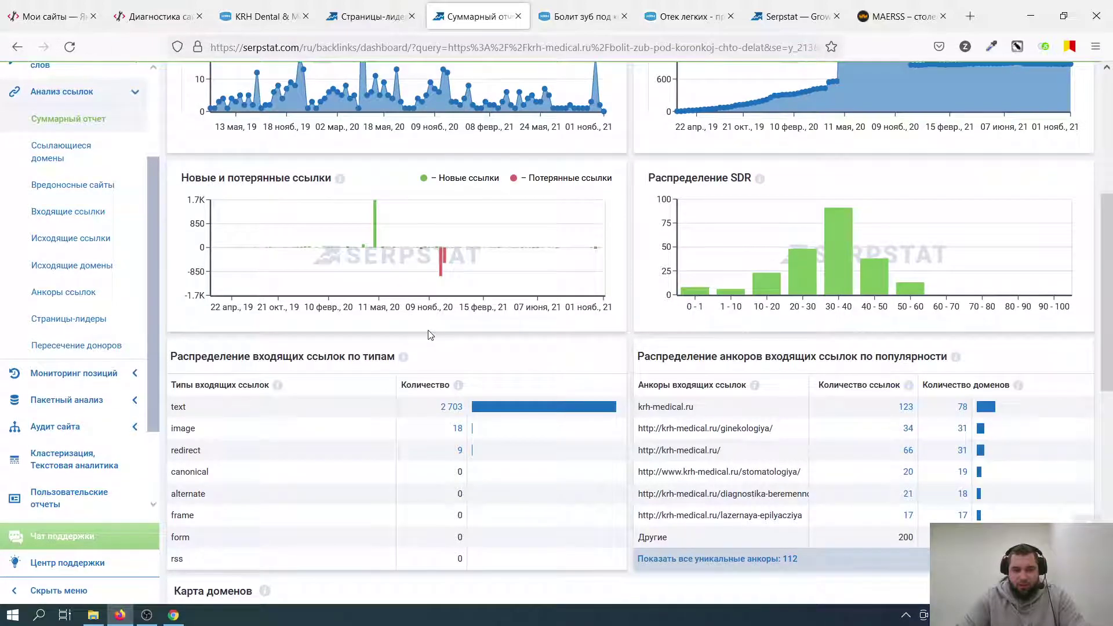
{"action": "scroll", "coordinate": [429, 335], "scroll_direction": "up", "scroll_amount": 3}
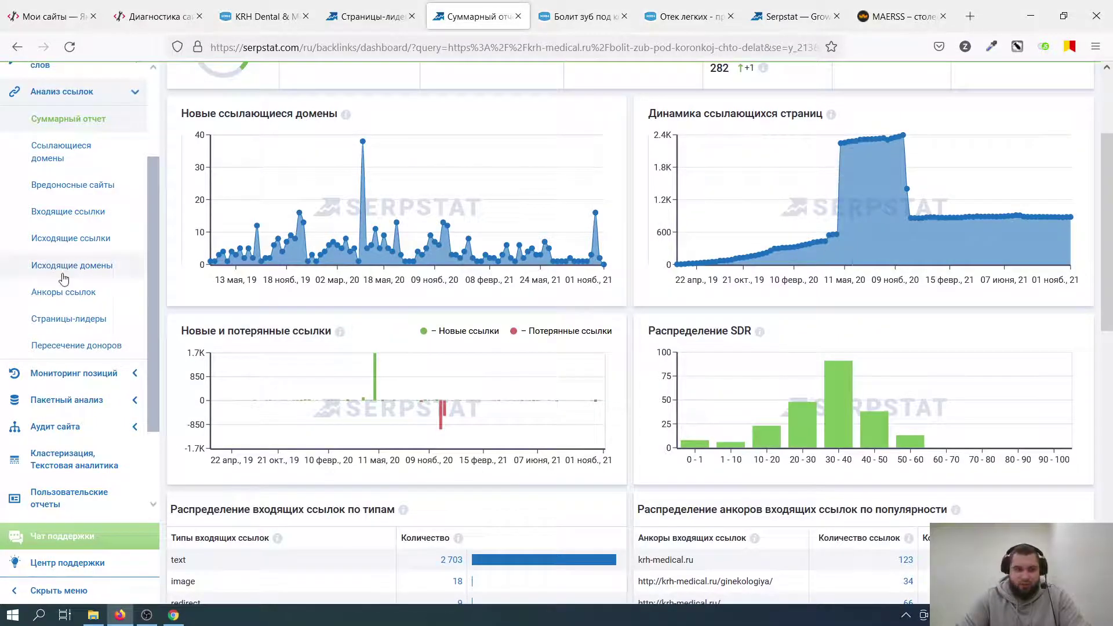
Inspect the referring domains report for krh-medical.ru and open its malicious sites report.
{"action": "left_click", "coordinate": [81, 149]}
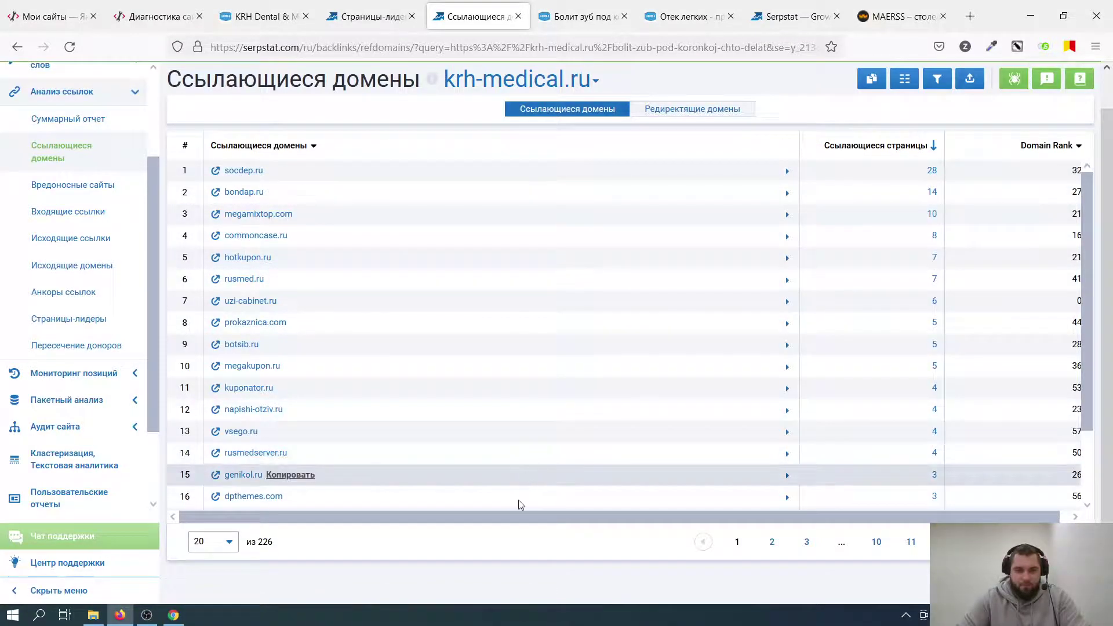
{"action": "left_click_drag", "start_coordinate": [505, 516], "coordinate": [608, 531]}
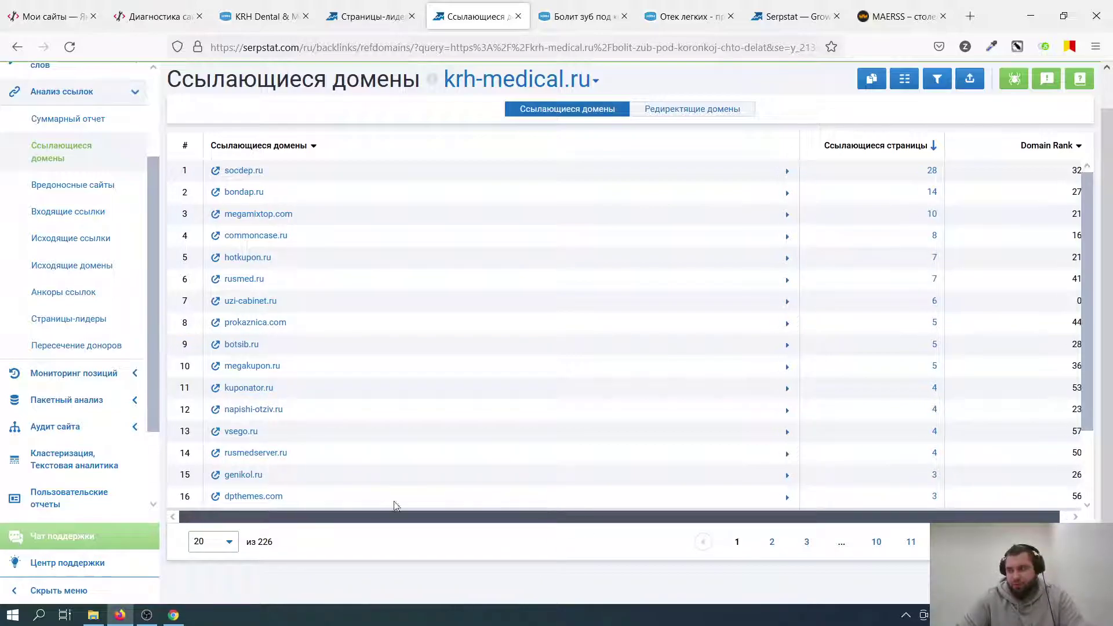
{"action": "scroll", "coordinate": [259, 502], "scroll_direction": "left", "scroll_amount": 1}
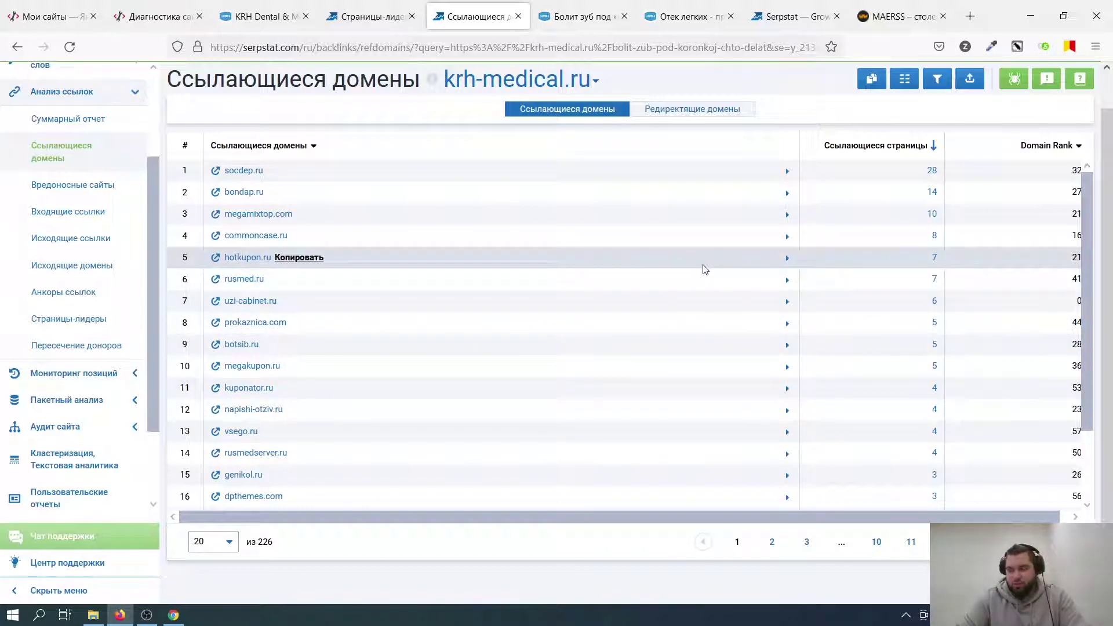
{"action": "left_click", "coordinate": [98, 190]}
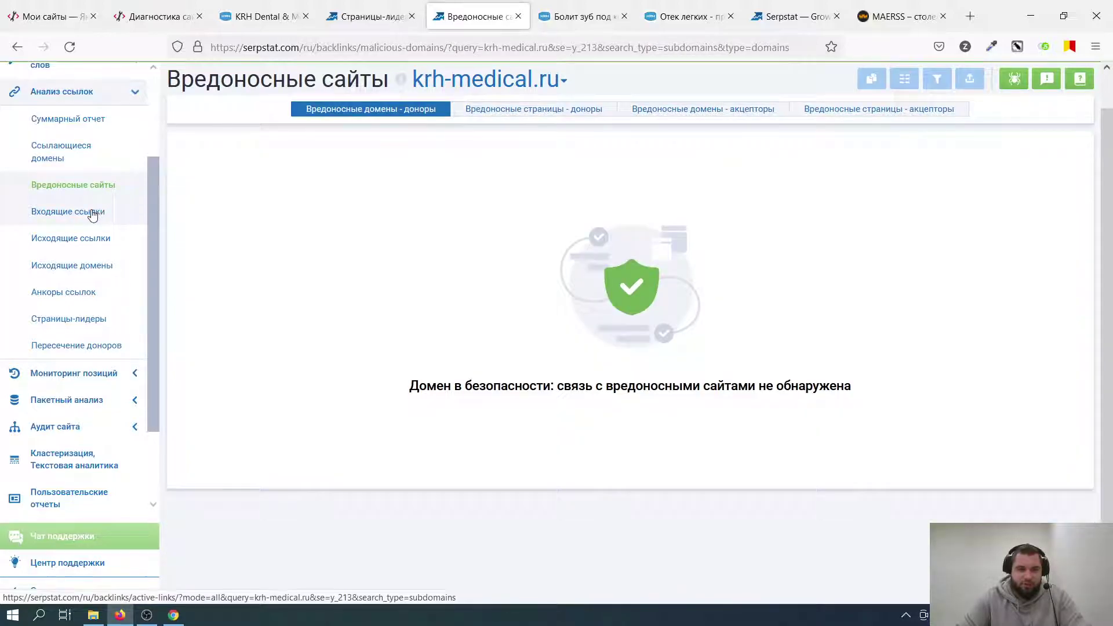
Open the incoming links report for krh-medical.ru, show 500 rows per page, and examine the new and lost links chart and link list.
{"action": "left_click", "coordinate": [92, 212]}
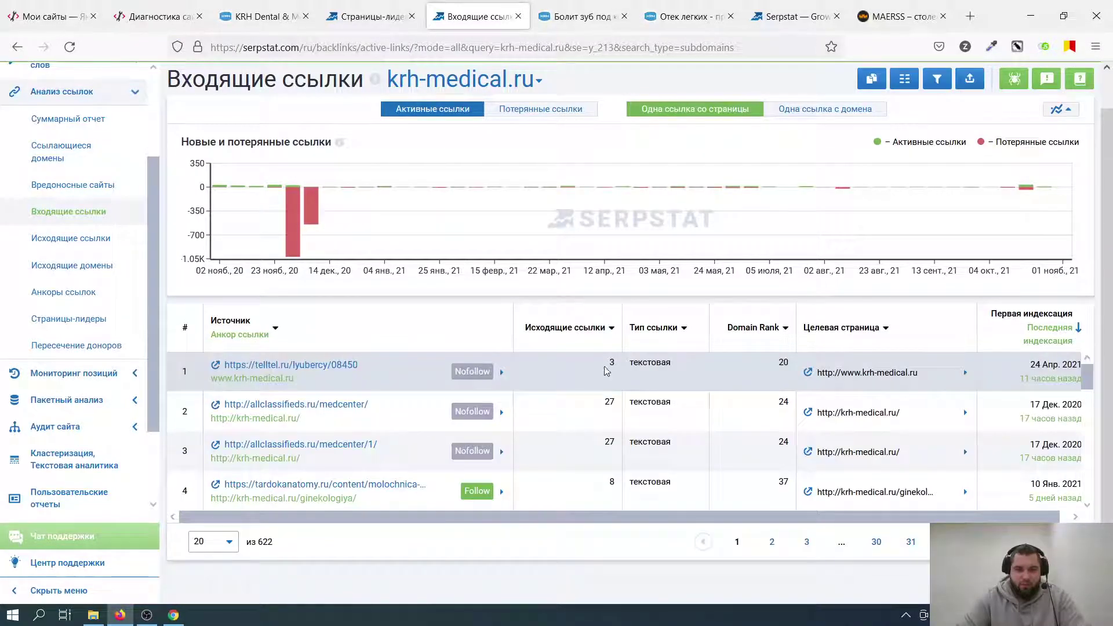
{"action": "left_click", "coordinate": [202, 541]}
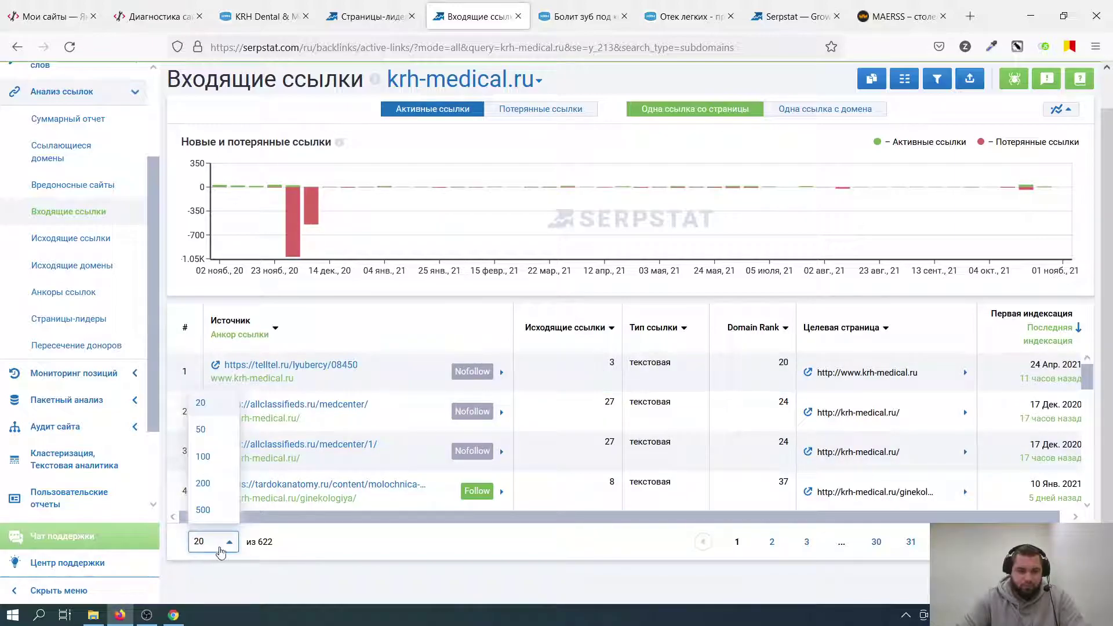
{"action": "left_click", "coordinate": [202, 510]}
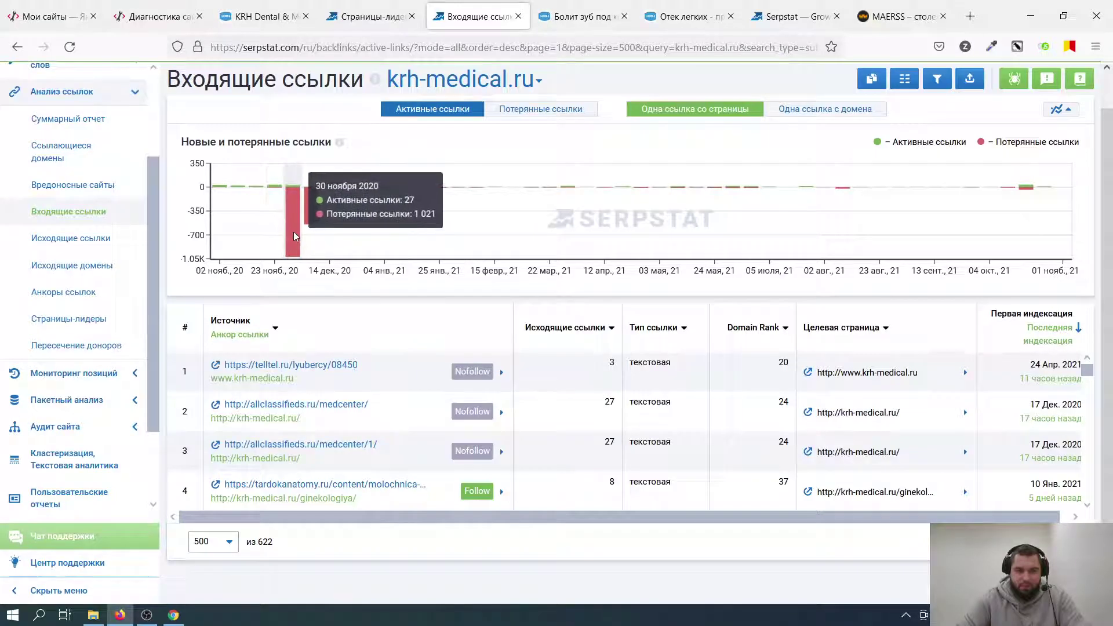
{"action": "mouse_move", "coordinate": [322, 204]}
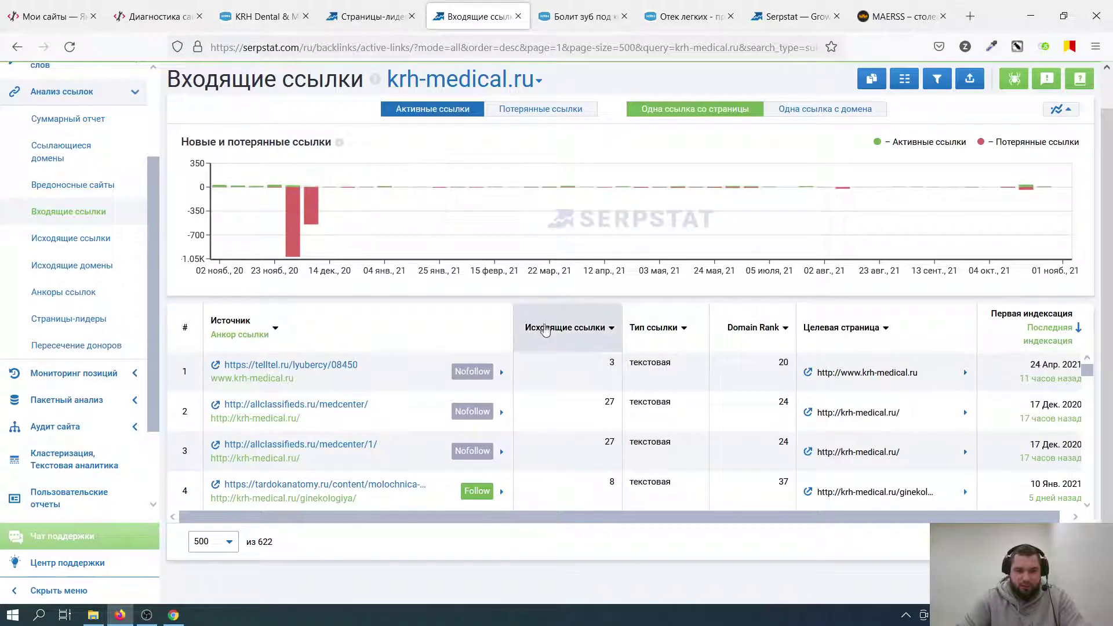
{"action": "mouse_move", "coordinate": [548, 367]}
{"action": "scroll", "coordinate": [563, 397], "scroll_direction": "down", "scroll_amount": 4}
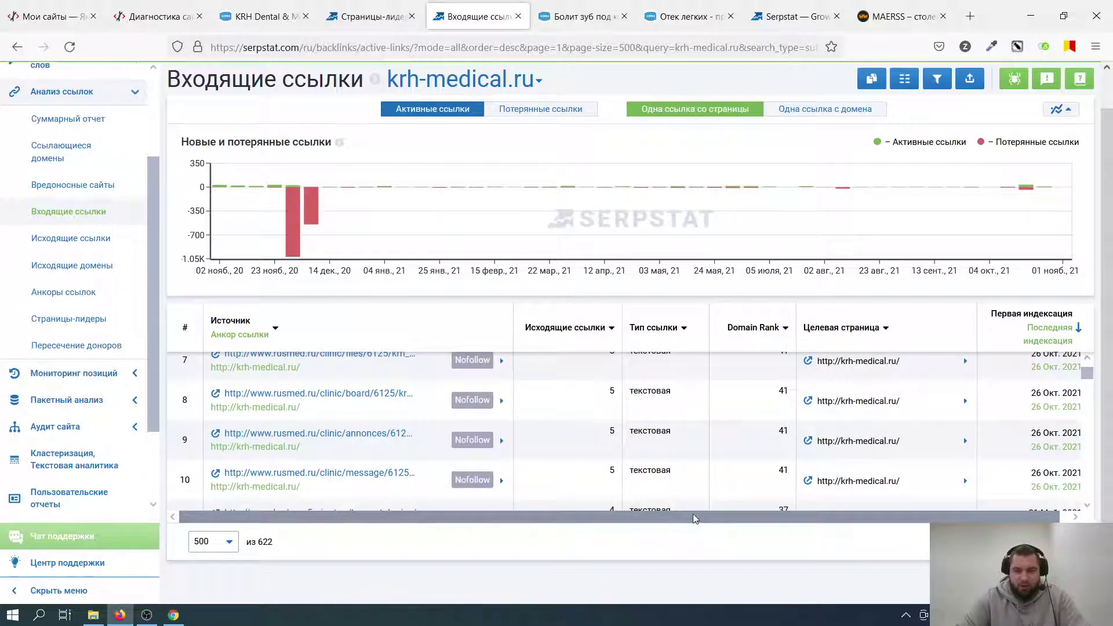
{"action": "left_click_drag", "start_coordinate": [695, 517], "coordinate": [568, 503]}
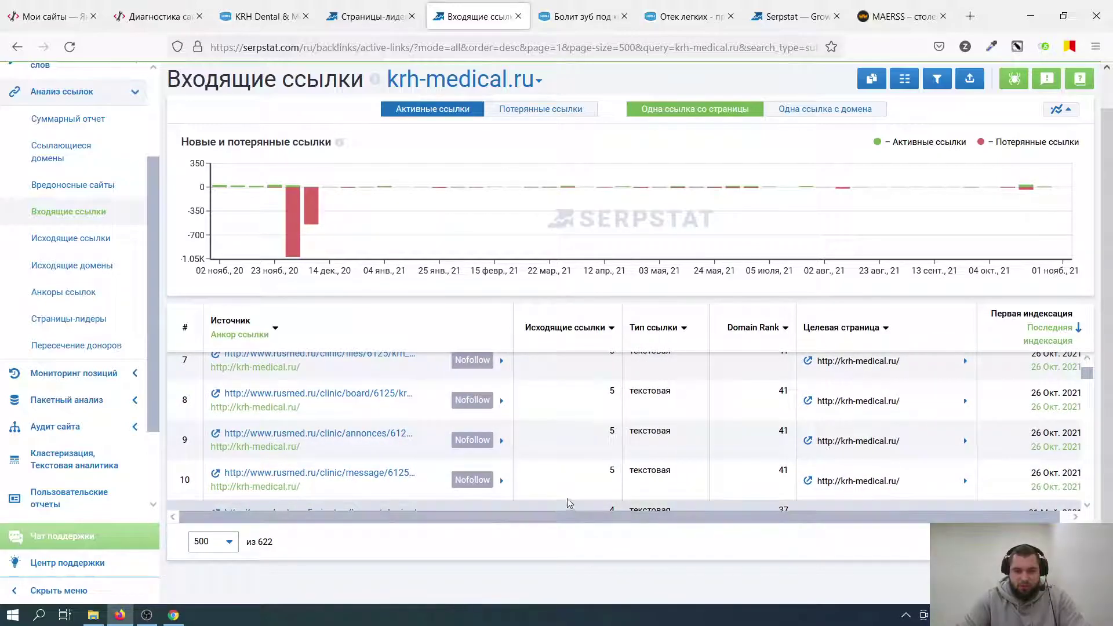
{"action": "scroll", "coordinate": [342, 436], "scroll_direction": "up", "scroll_amount": 3}
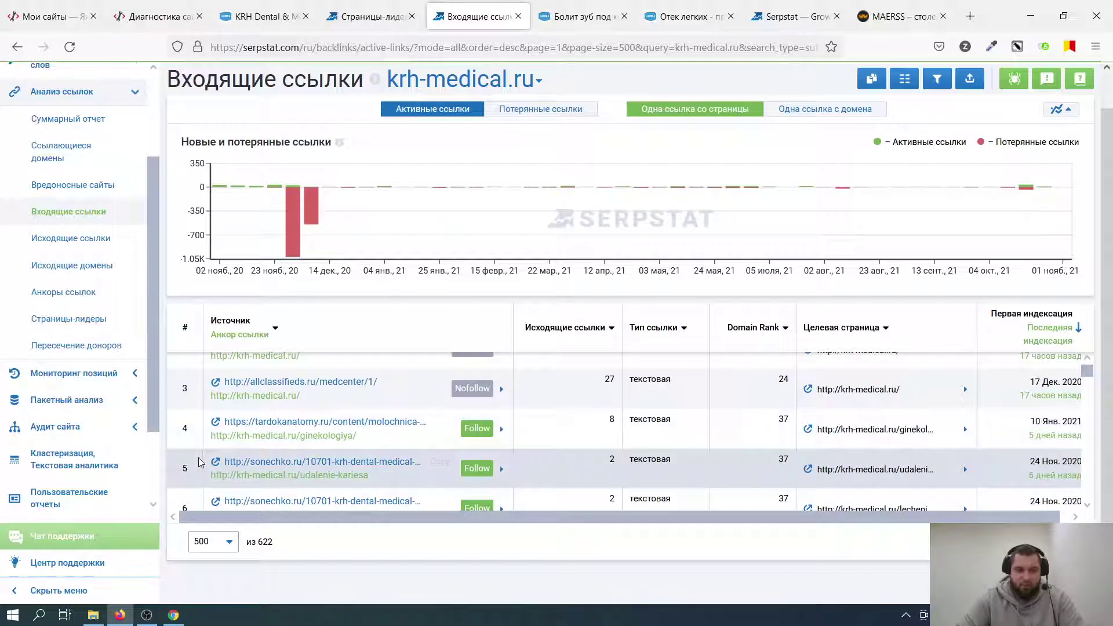
Open the sonechko.ru article that links to krh-medical.ru/udalenie-kariesa, read its text and links, and return to the incoming links report.
{"action": "middle_click", "coordinate": [217, 462]}
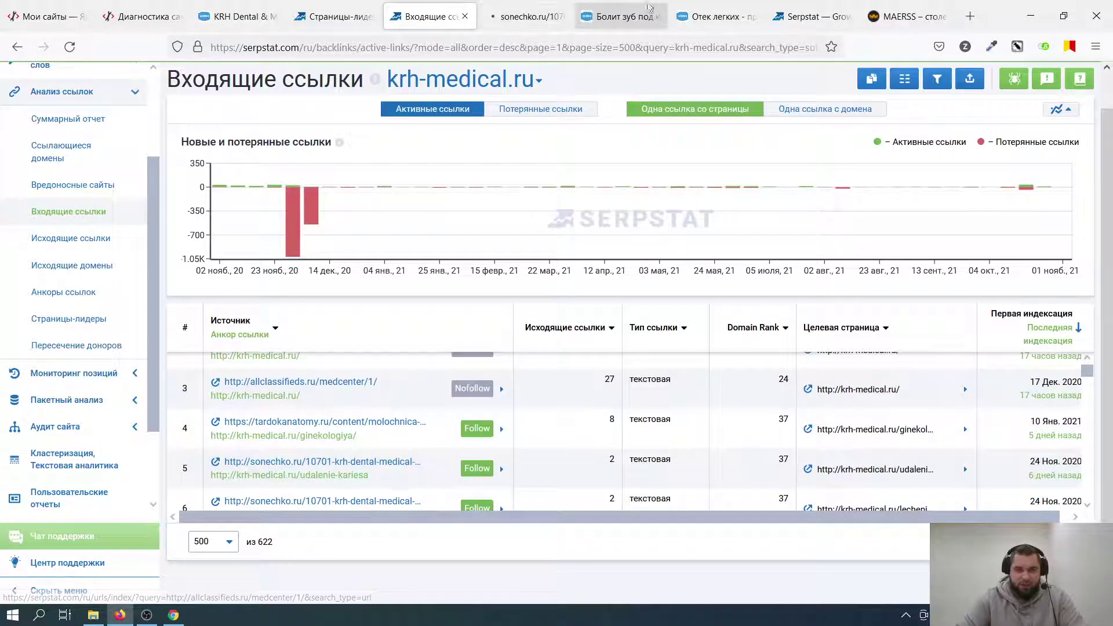
{"action": "left_click", "coordinate": [497, 12]}
{"action": "scroll", "coordinate": [540, 299], "scroll_direction": "down", "scroll_amount": 3}
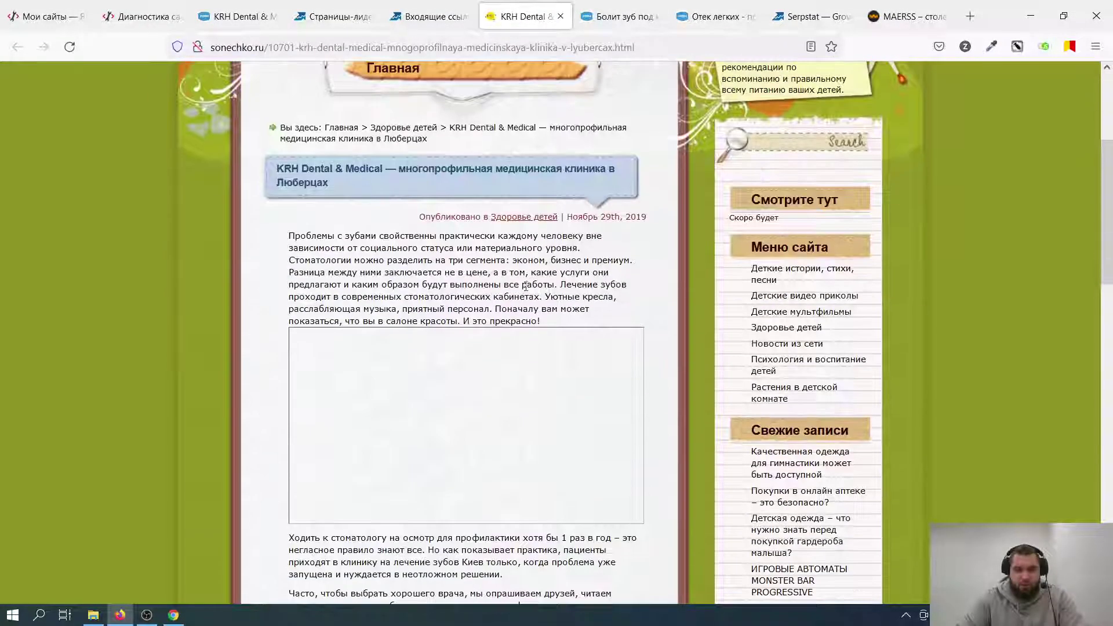
{"action": "scroll", "coordinate": [520, 280], "scroll_direction": "down", "scroll_amount": 6}
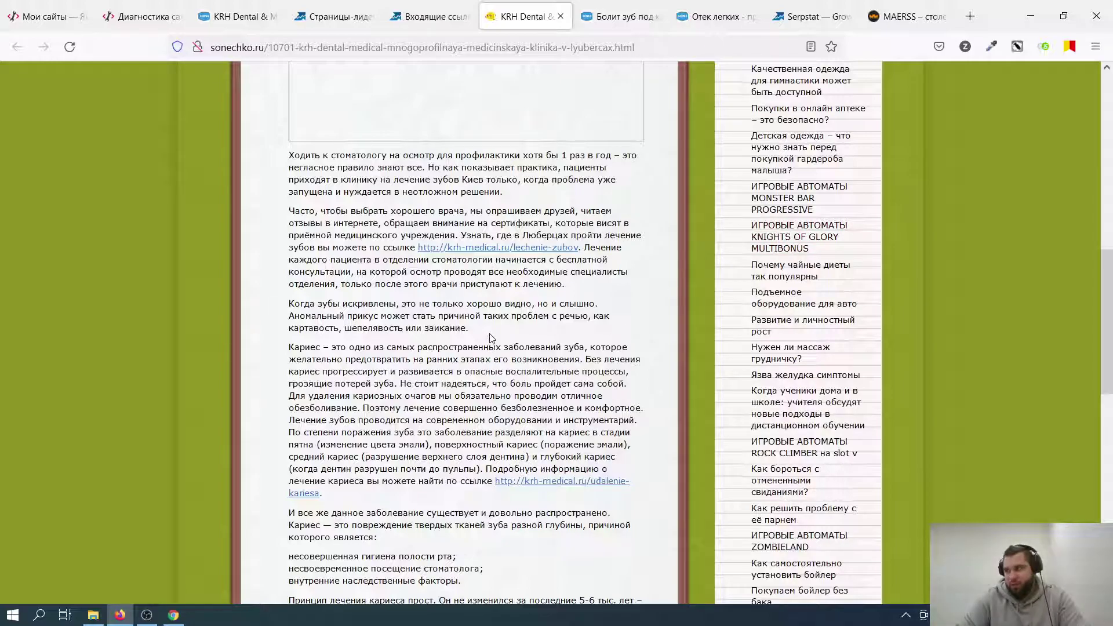
{"action": "scroll", "coordinate": [492, 338], "scroll_direction": "down", "scroll_amount": 5}
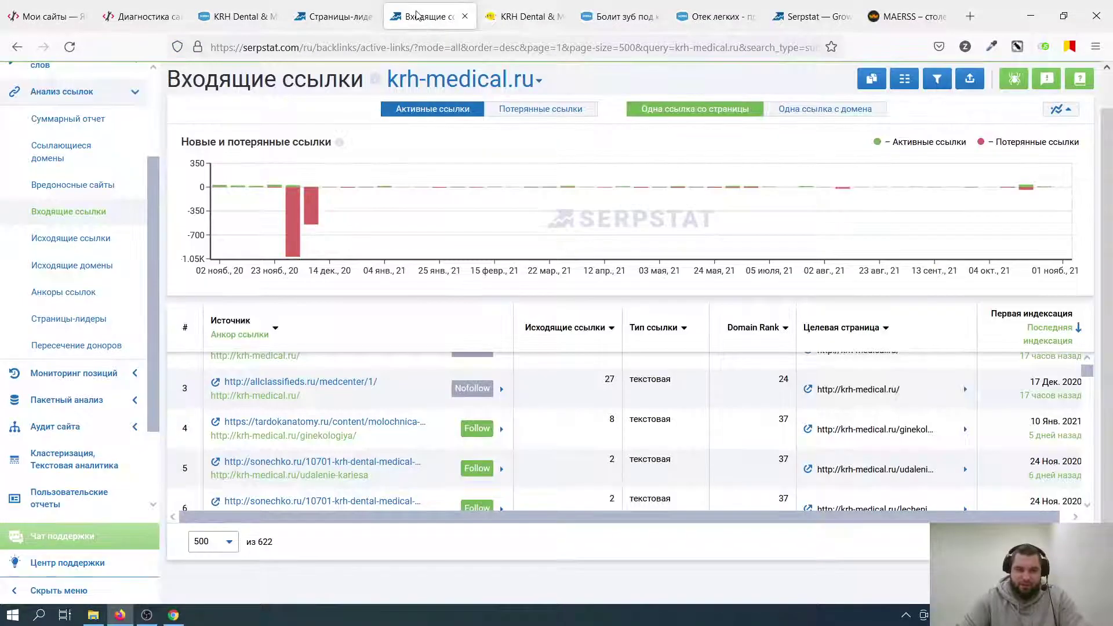
{"action": "left_click", "coordinate": [429, 16]}
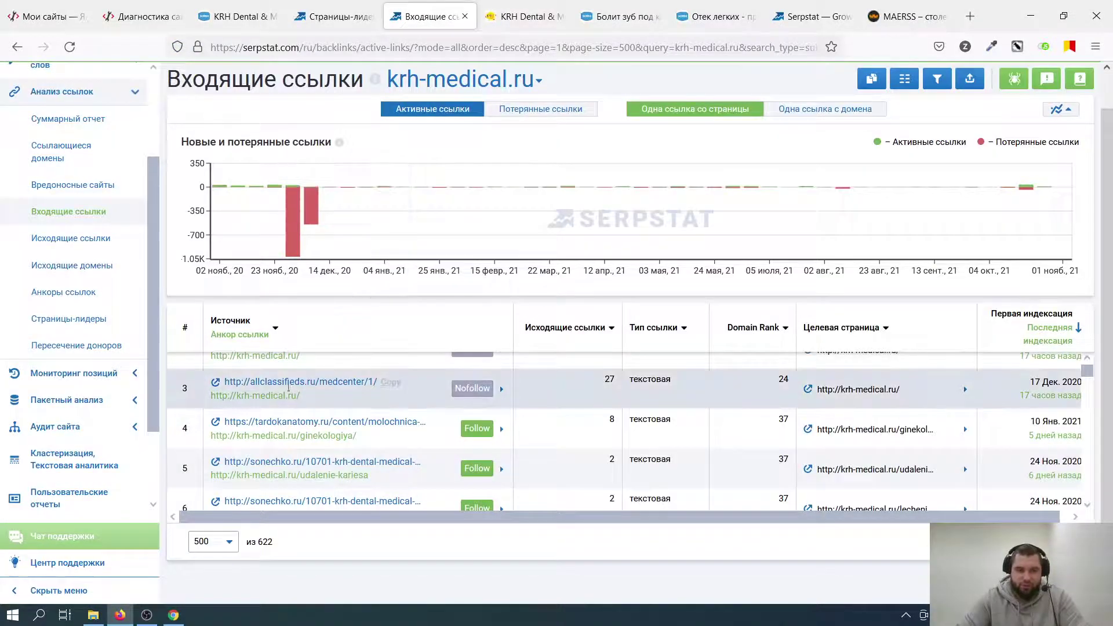
Open the outgoing links report for krh-medical.ru and look through the source pages and their link targets.
{"action": "left_click", "coordinate": [90, 240]}
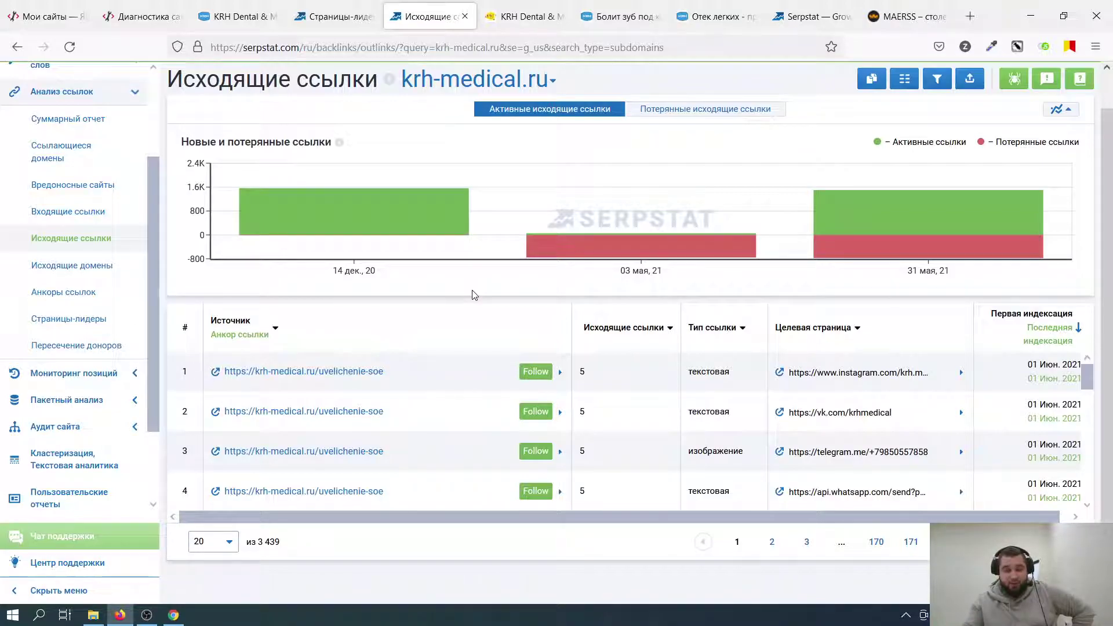
{"action": "scroll", "coordinate": [473, 394], "scroll_direction": "down", "scroll_amount": 5}
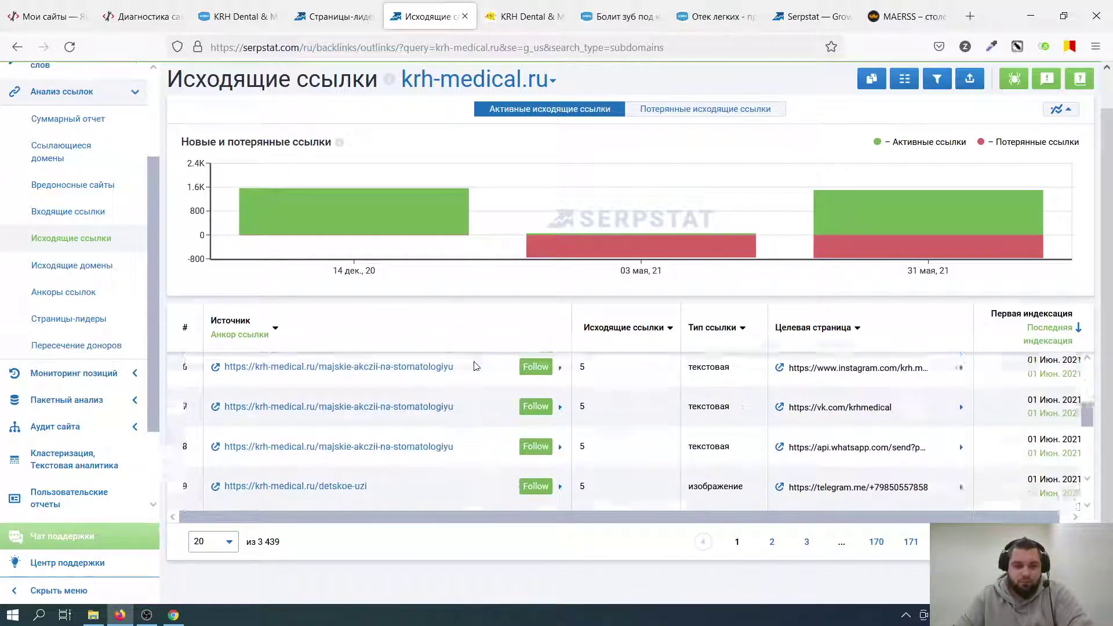
{"action": "scroll", "coordinate": [474, 394], "scroll_direction": "down", "scroll_amount": 2}
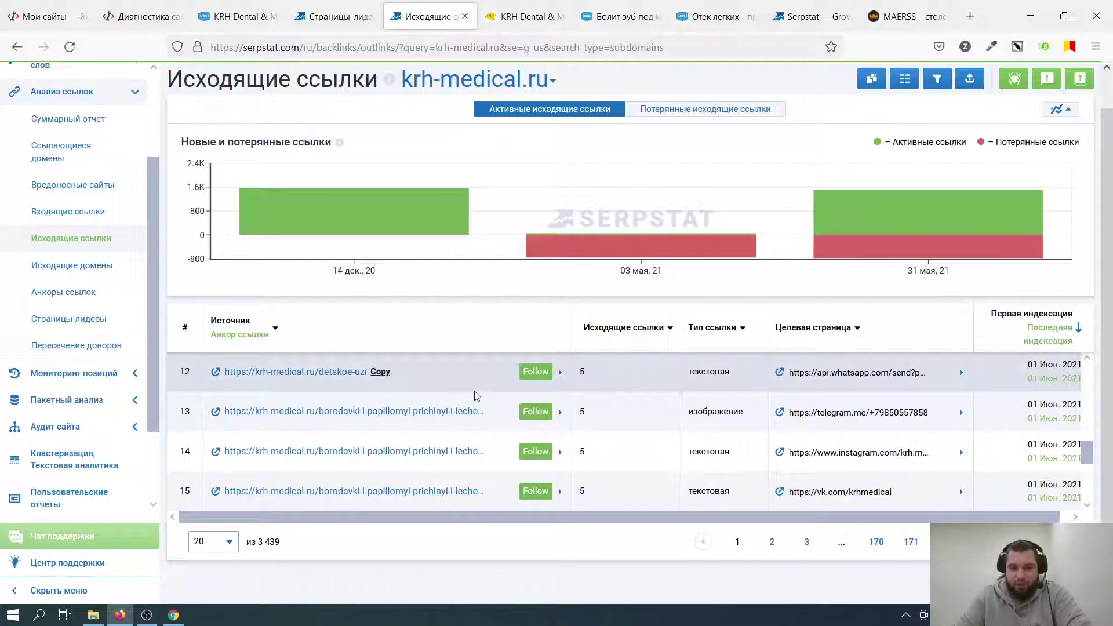
{"action": "scroll", "coordinate": [915, 446], "scroll_direction": "down", "scroll_amount": 3}
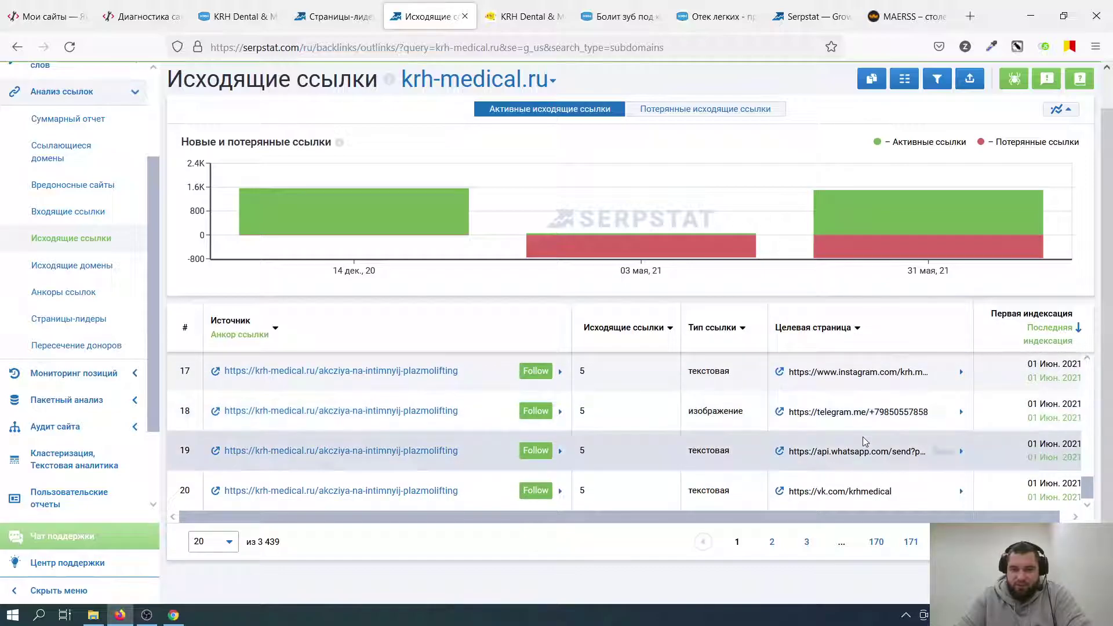
{"action": "scroll", "coordinate": [862, 437], "scroll_direction": "up", "scroll_amount": 10}
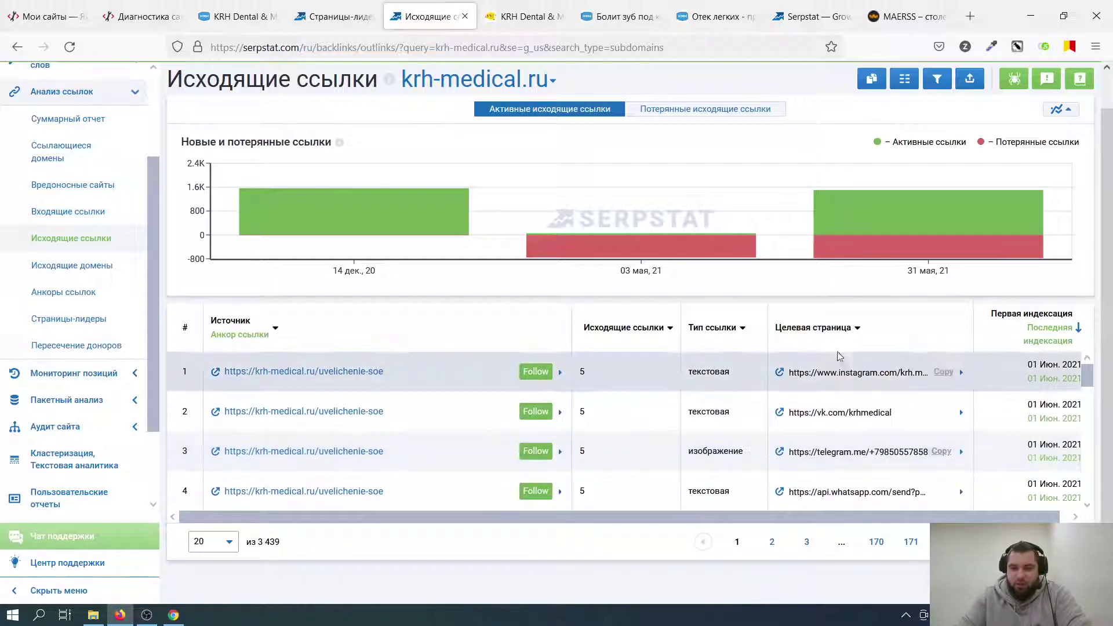
Sort the outgoing links by target page in descending order and look through the sorted list.
{"action": "left_click", "coordinate": [827, 328]}
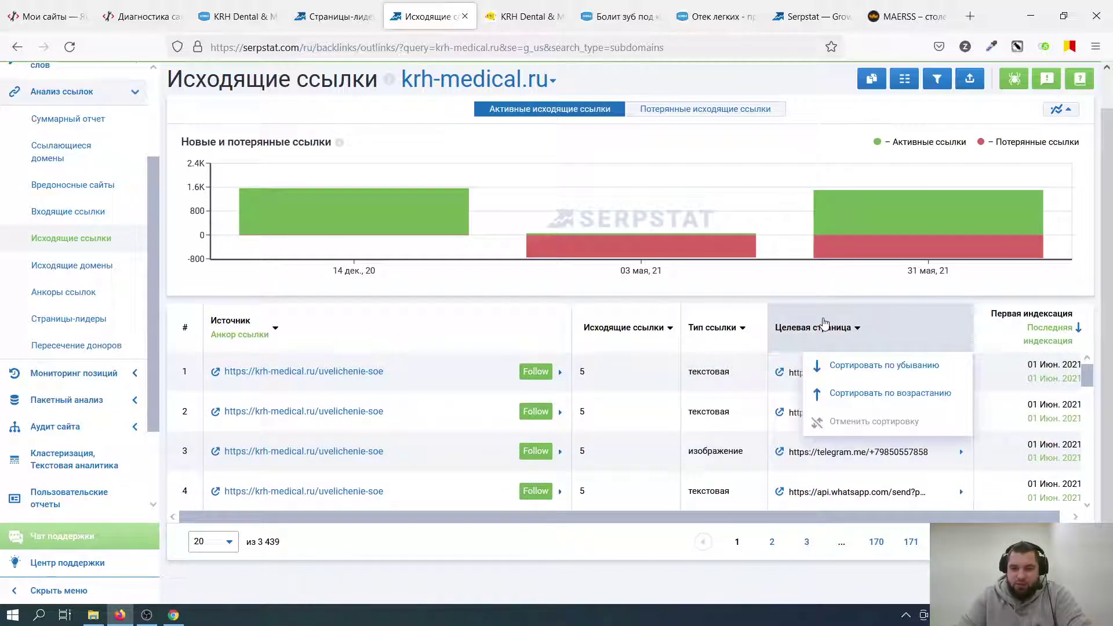
{"action": "left_click", "coordinate": [869, 377]}
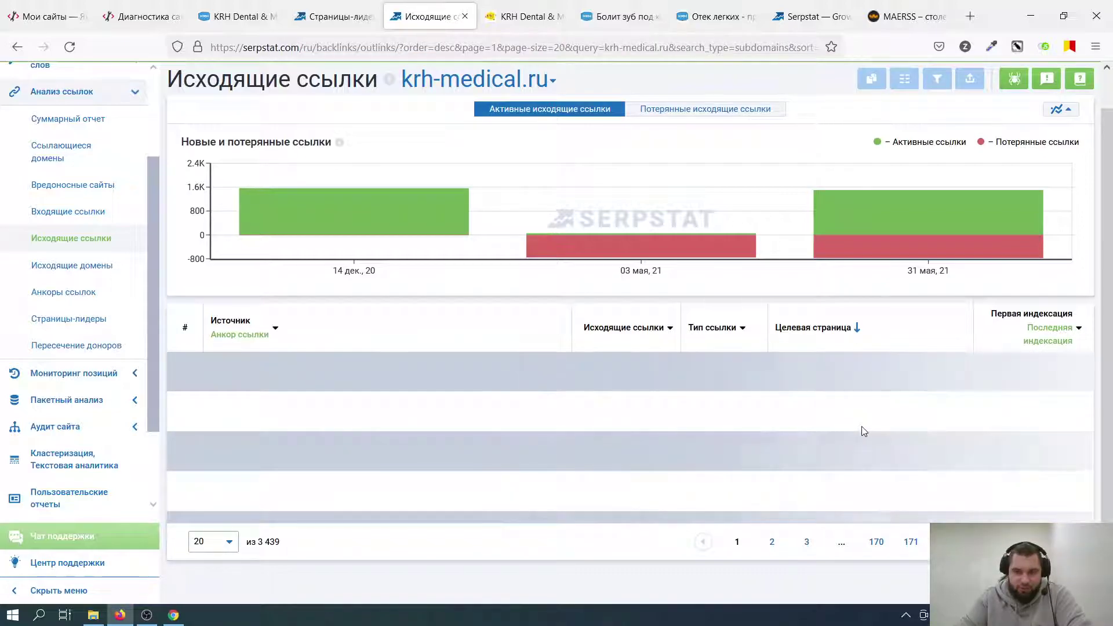
{"action": "scroll", "coordinate": [861, 428], "scroll_direction": "down", "scroll_amount": 10}
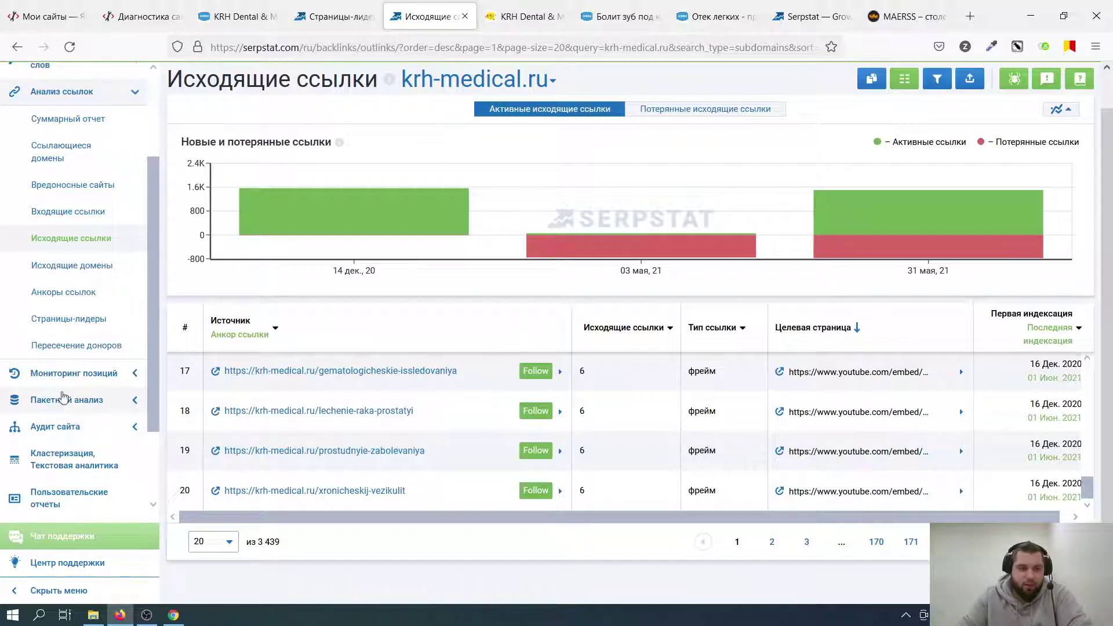
Open the site audit summary report for the ungrouped krh-medical.ru project and review its check charts and category table.
{"action": "left_click", "coordinate": [81, 428]}
{"action": "left_click", "coordinate": [74, 278]}
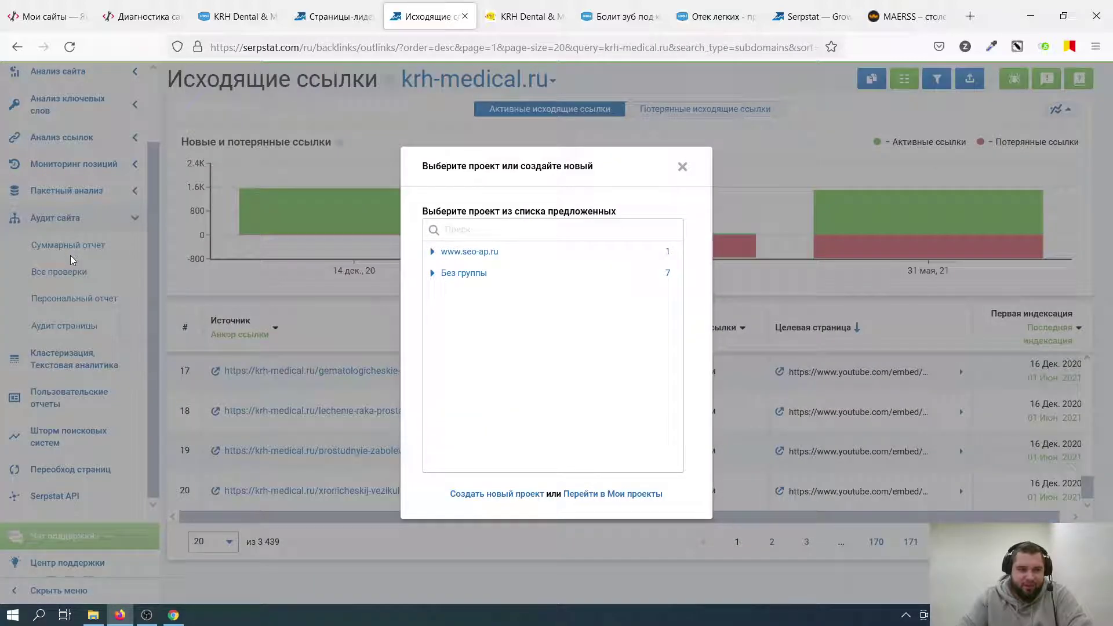
{"action": "left_click", "coordinate": [434, 275]}
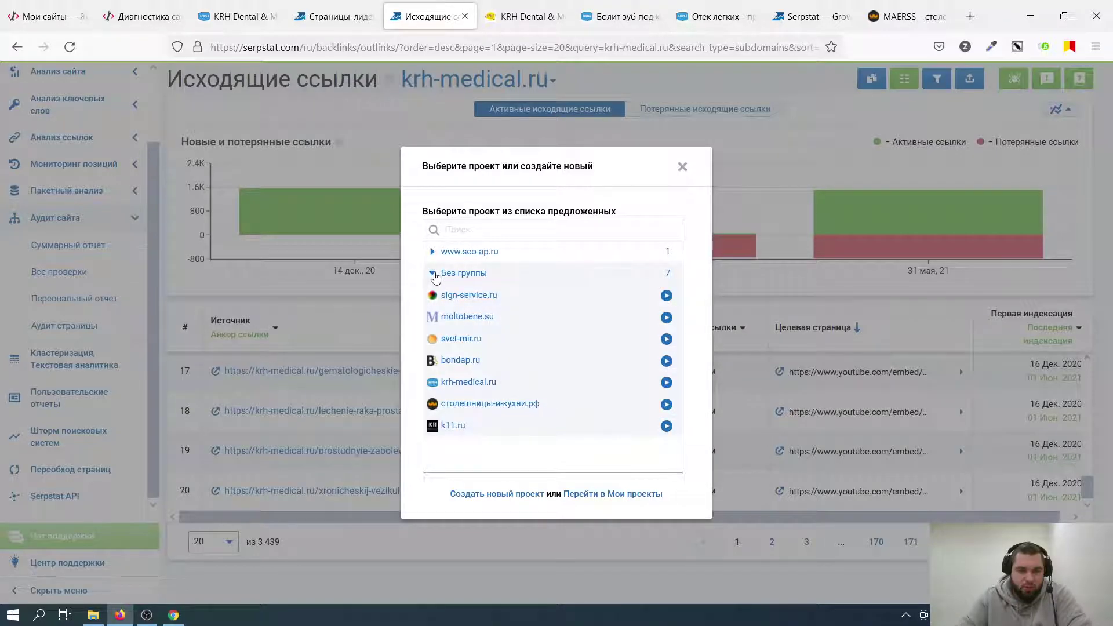
{"action": "left_click", "coordinate": [451, 384]}
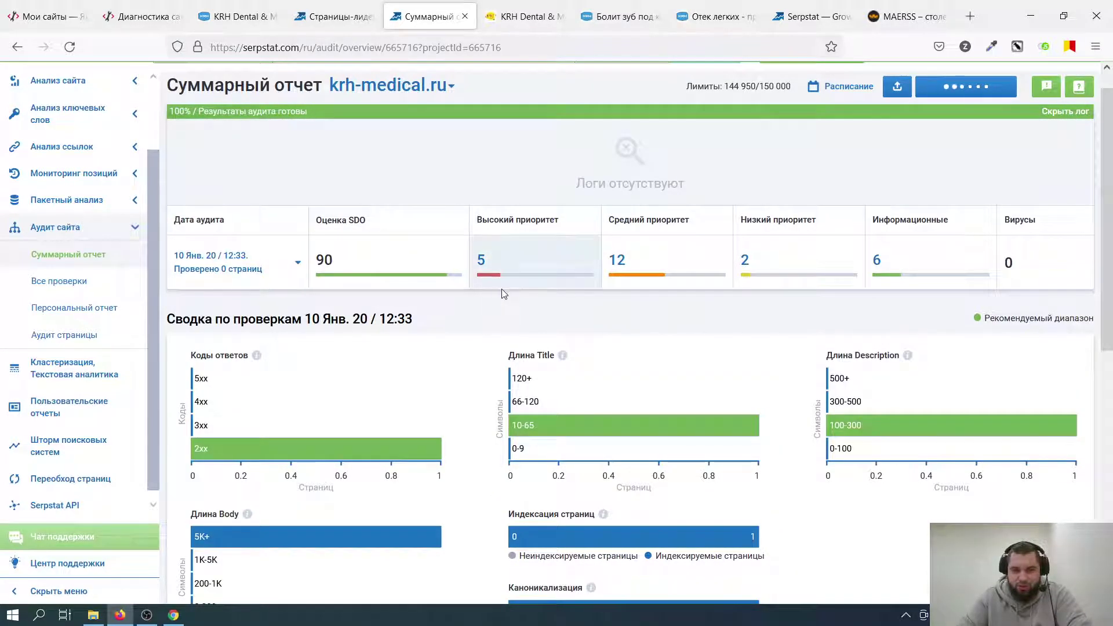
{"action": "scroll", "coordinate": [588, 296], "scroll_direction": "down", "scroll_amount": 4}
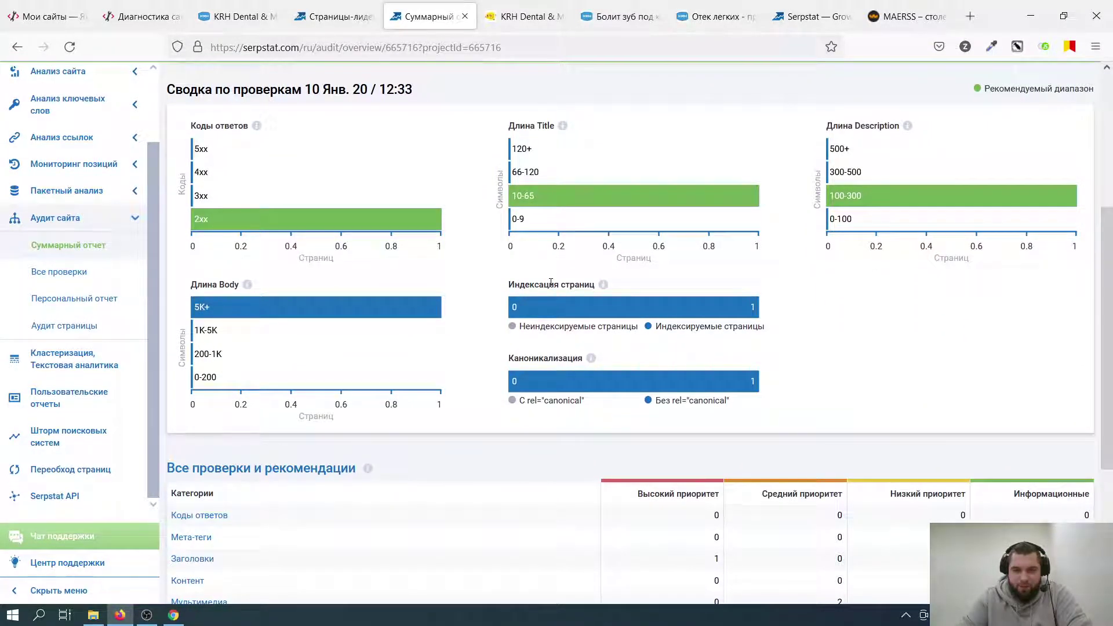
{"action": "scroll", "coordinate": [550, 282], "scroll_direction": "down", "scroll_amount": 3}
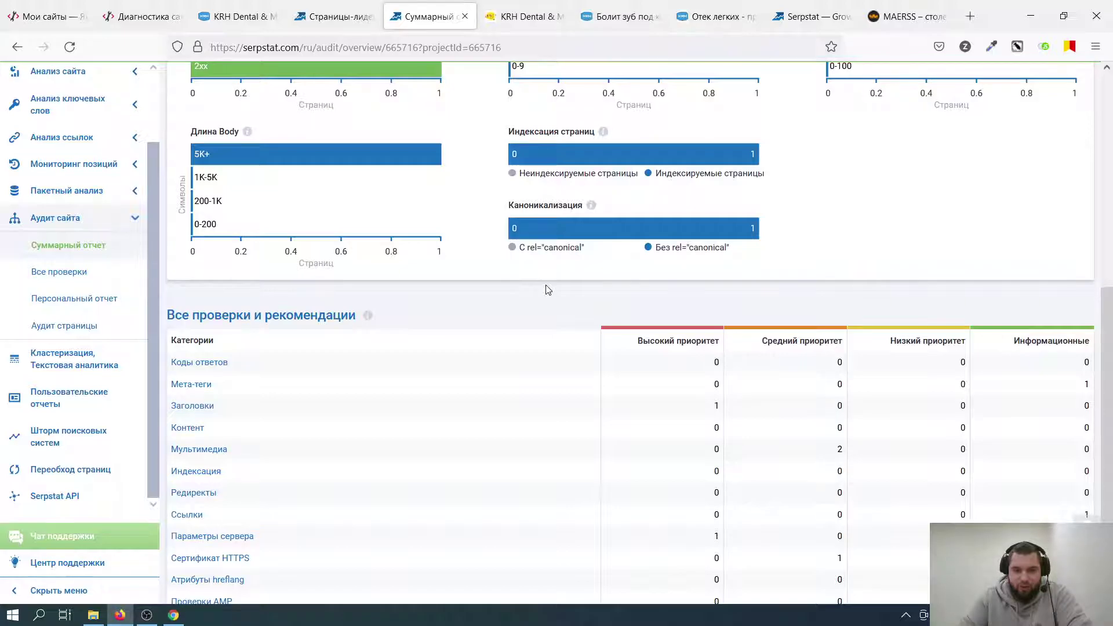
Launch a new site audit for krh-medical.ru with the existing settings, keeping subdomains included.
{"action": "scroll", "coordinate": [547, 289], "scroll_direction": "up", "scroll_amount": 8}
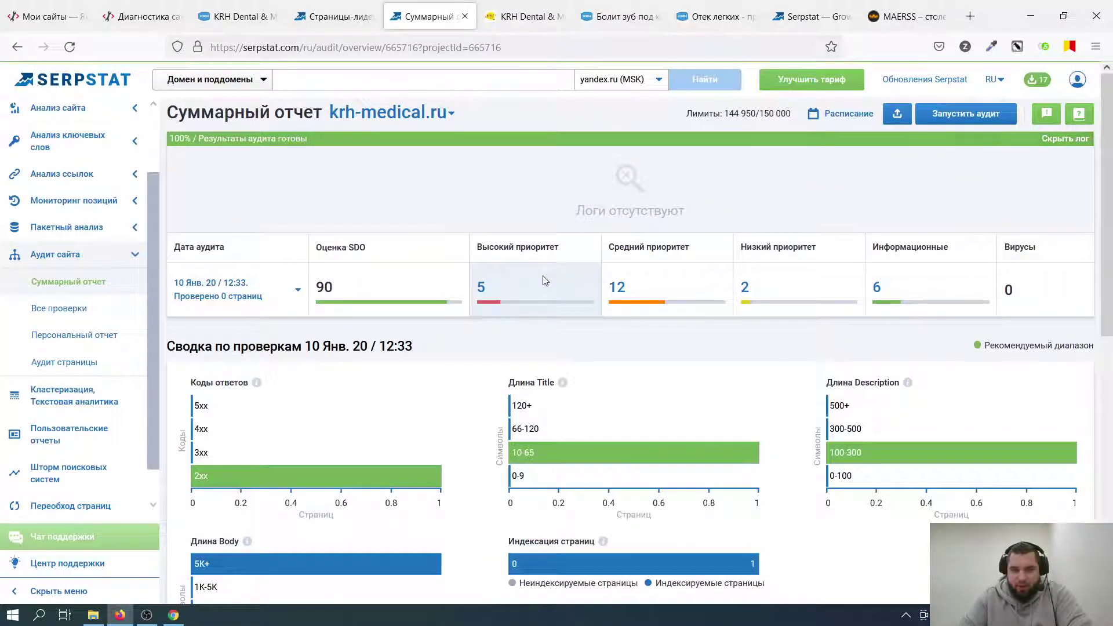
{"action": "left_click", "coordinate": [954, 116]}
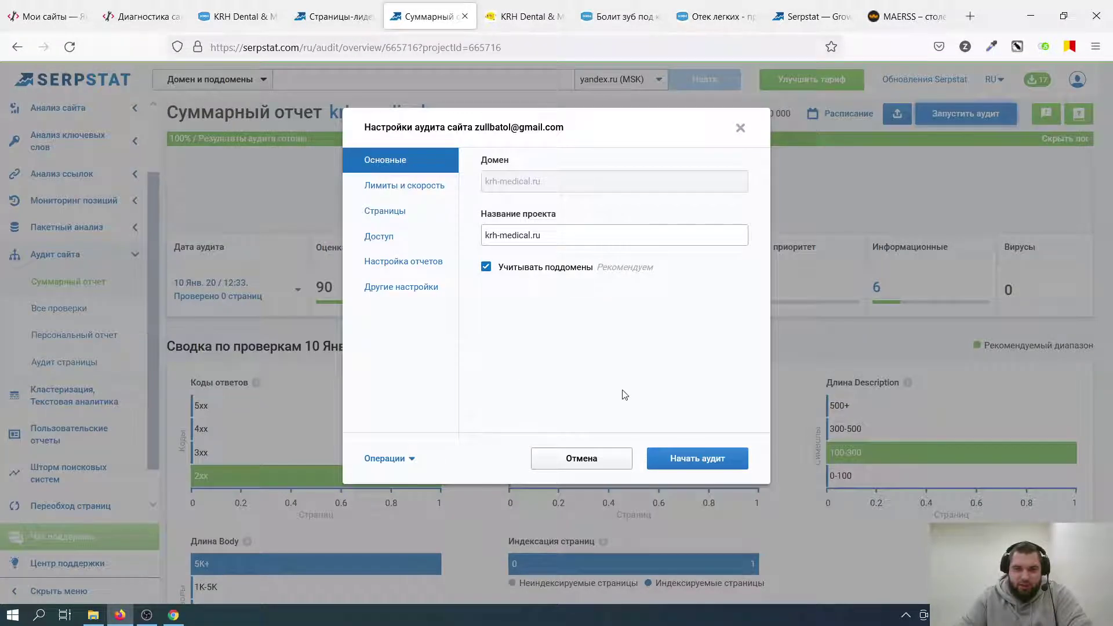
{"action": "left_click", "coordinate": [724, 469]}
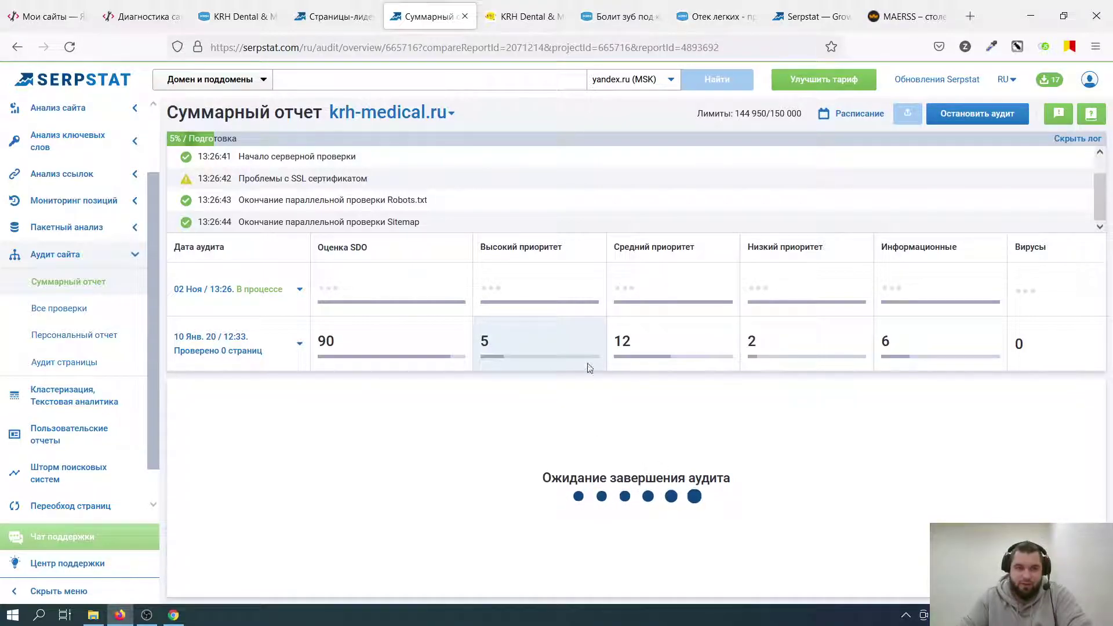
Return to the leading pages report for wegamed.ru and examine its pages by traffic and number of phrases.
{"action": "left_click", "coordinate": [549, 15]}
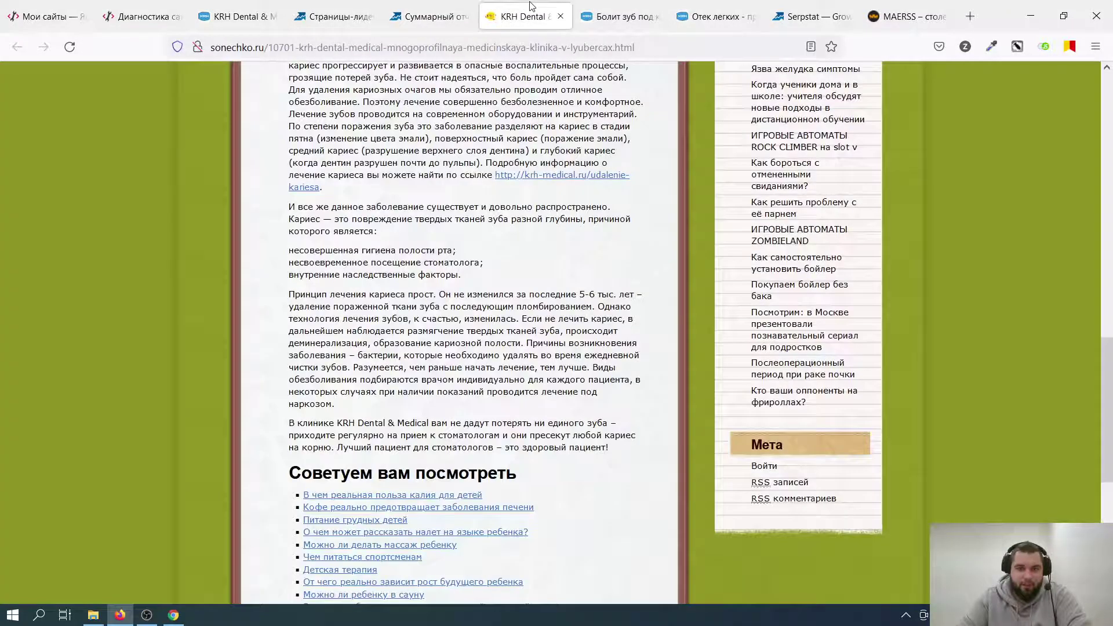
{"action": "left_click", "coordinate": [420, 7]}
{"action": "left_click", "coordinate": [335, 17]}
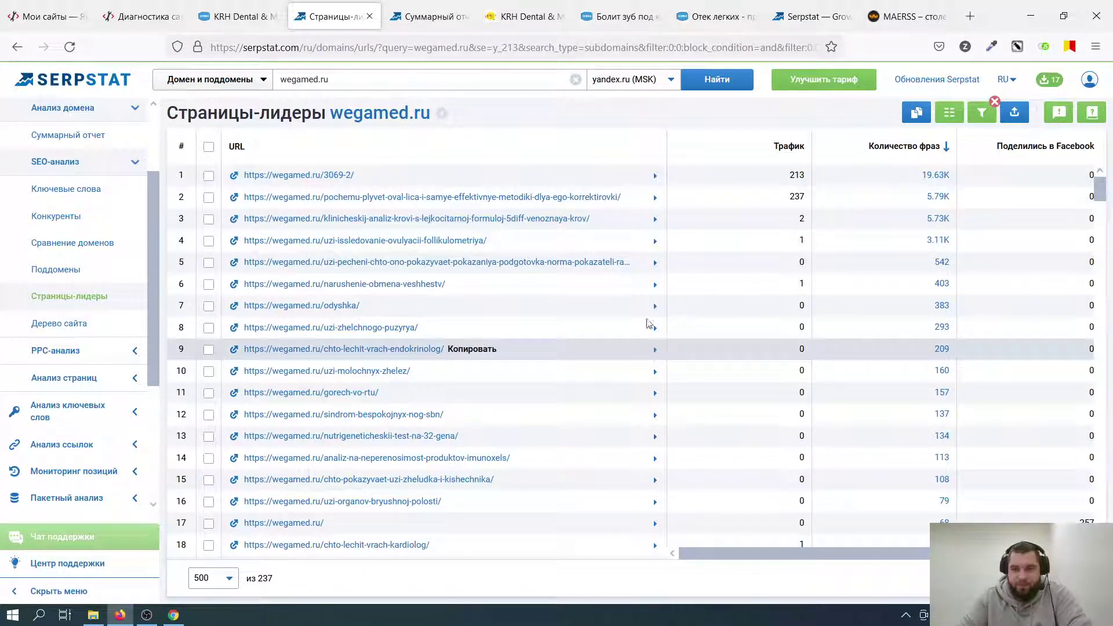
{"action": "scroll", "coordinate": [603, 350], "scroll_direction": "down", "scroll_amount": 5}
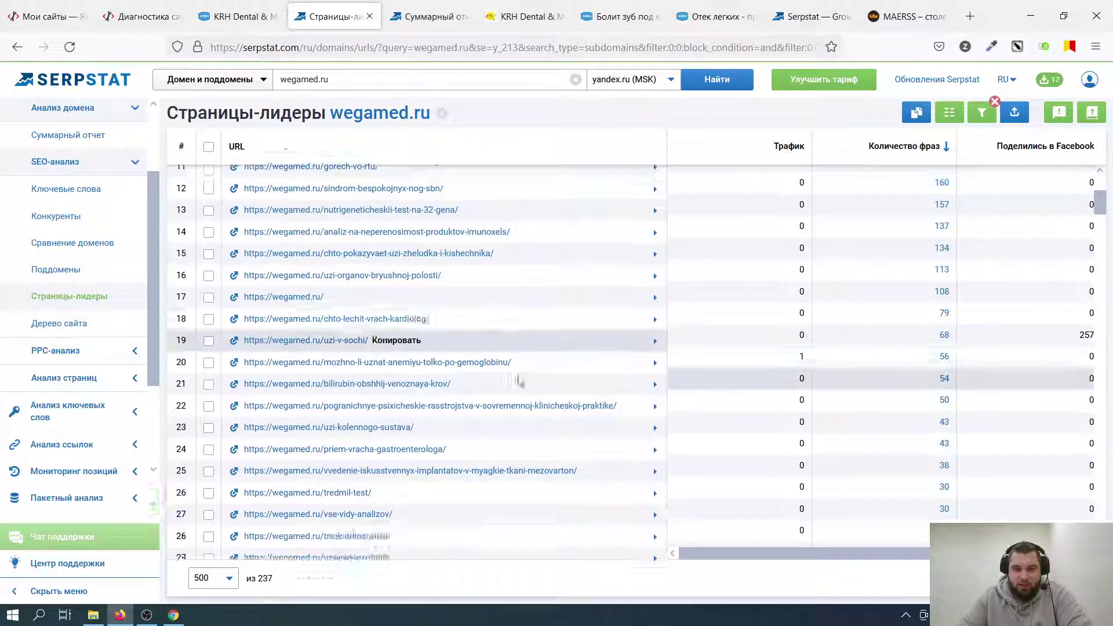
{"action": "scroll", "coordinate": [517, 382], "scroll_direction": "up", "scroll_amount": 8}
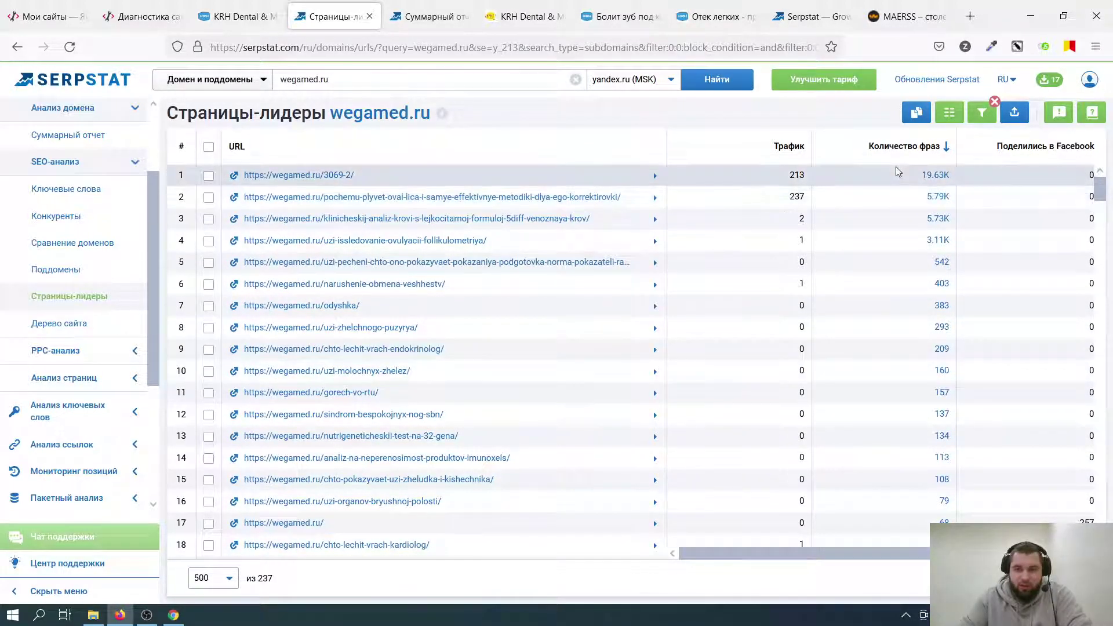
{"action": "scroll", "coordinate": [440, 231], "scroll_direction": "down", "scroll_amount": 3}
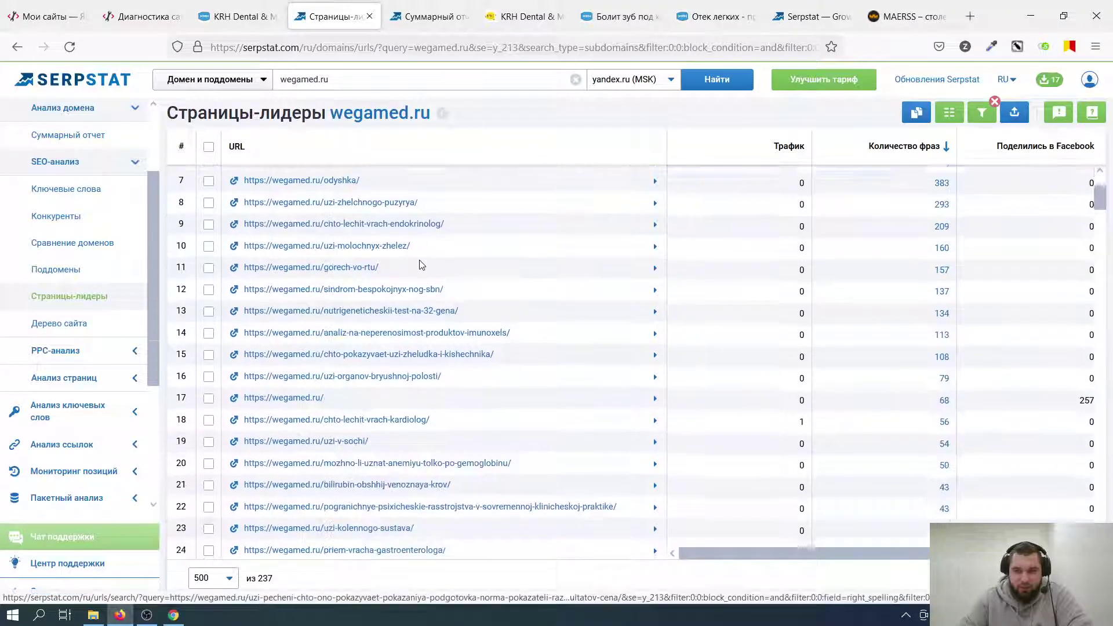
{"action": "scroll", "coordinate": [429, 348], "scroll_direction": "up", "scroll_amount": 3}
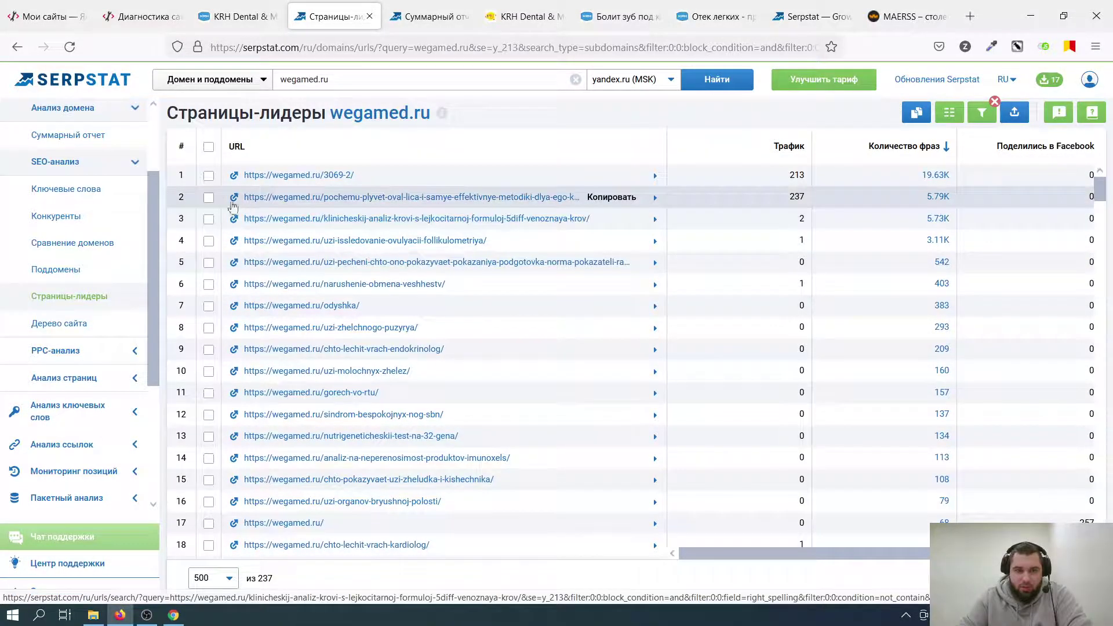
Open the first three wegamed.ru pages of the leading pages list in separate new tabs.
{"action": "right_click", "coordinate": [252, 204]}
{"action": "left_click", "coordinate": [309, 214]}
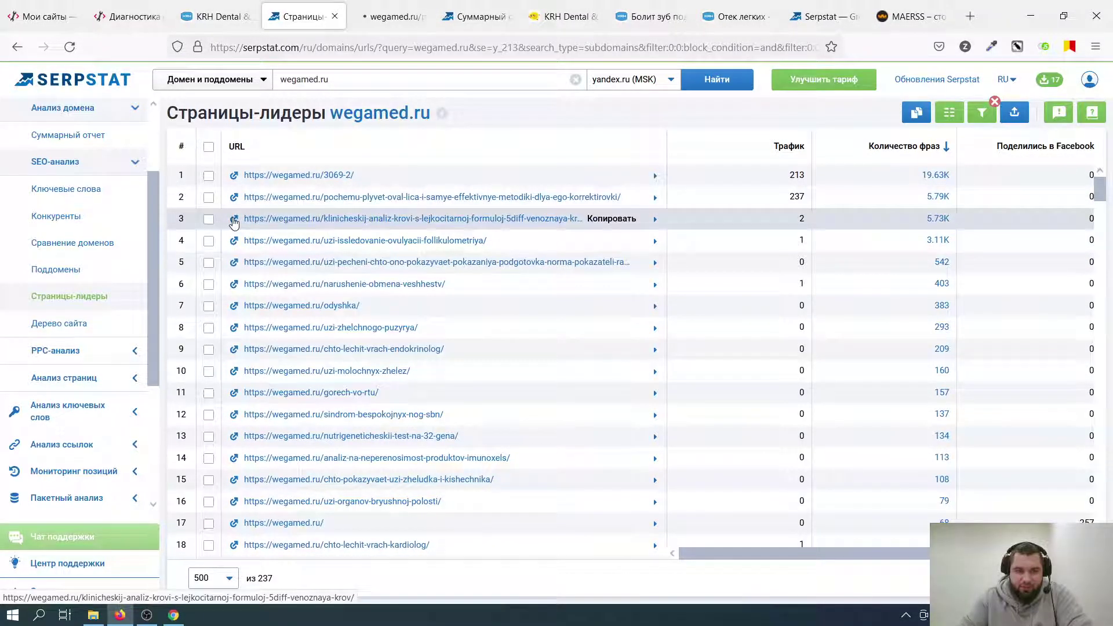
{"action": "right_click", "coordinate": [249, 223]}
{"action": "left_click", "coordinate": [301, 234]}
{"action": "right_click", "coordinate": [235, 184]}
{"action": "left_click", "coordinate": [301, 194]}
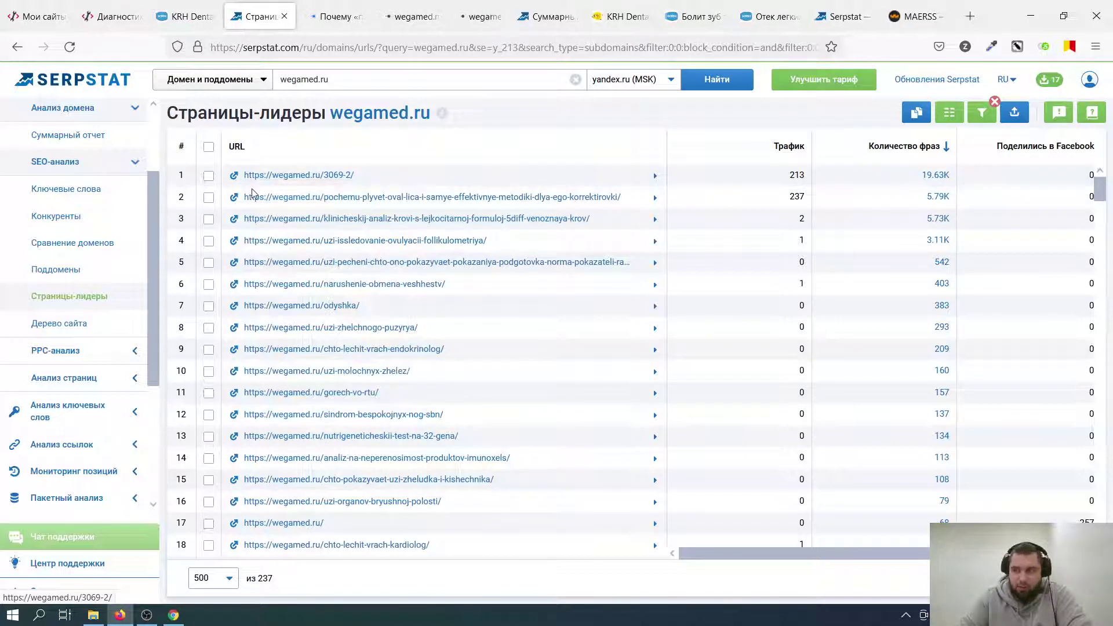
Open the wegamed.ru/priem-vracha-somnologa page in a new tab and show the list of keywords it ranks for.
{"action": "scroll", "coordinate": [441, 395], "scroll_direction": "down", "scroll_amount": 3}
{"action": "scroll", "coordinate": [440, 394], "scroll_direction": "down", "scroll_amount": 7}
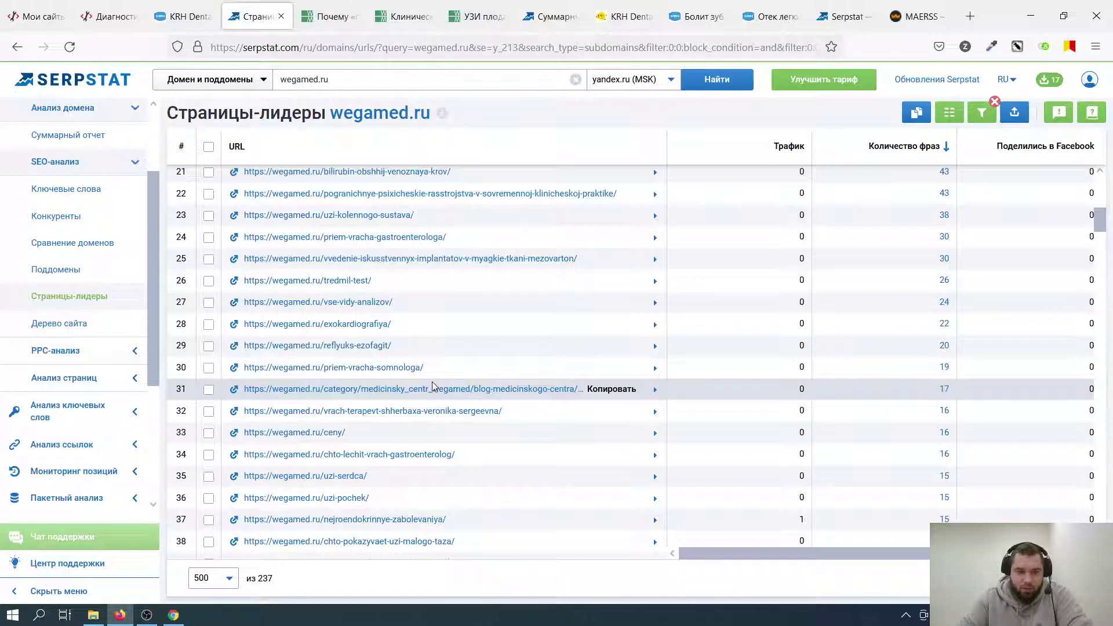
{"action": "right_click", "coordinate": [236, 372]}
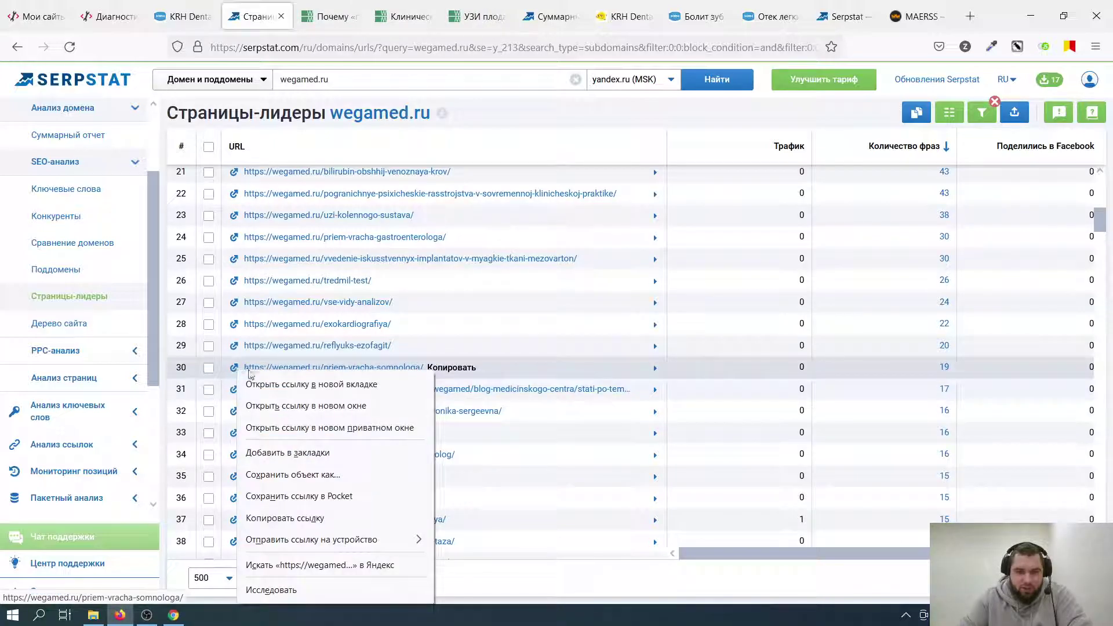
{"action": "left_click", "coordinate": [258, 385]}
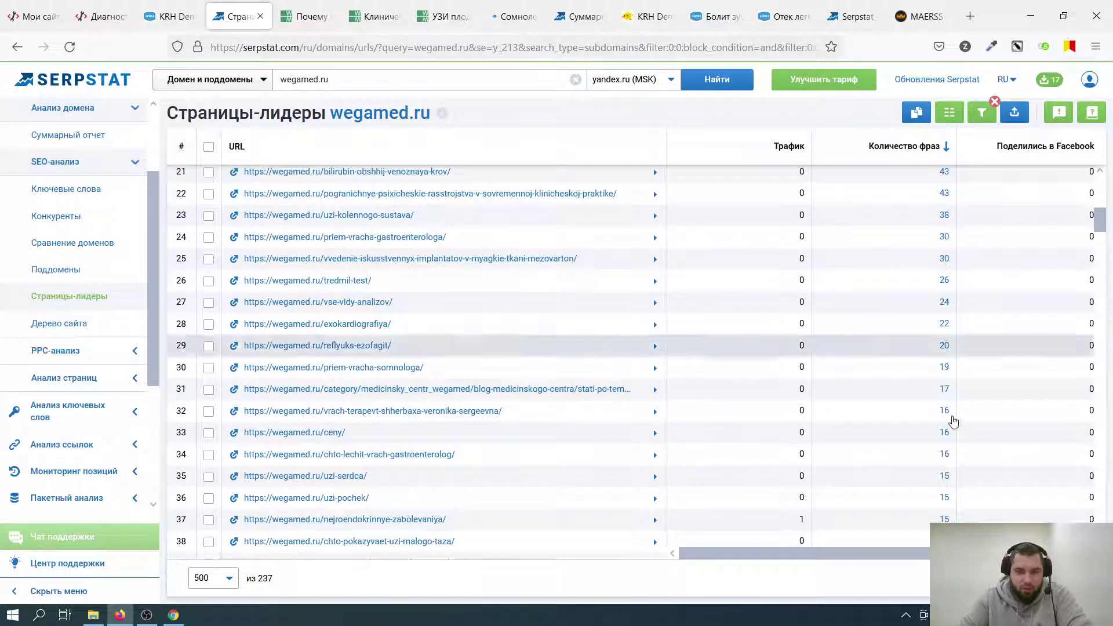
{"action": "left_click", "coordinate": [945, 372]}
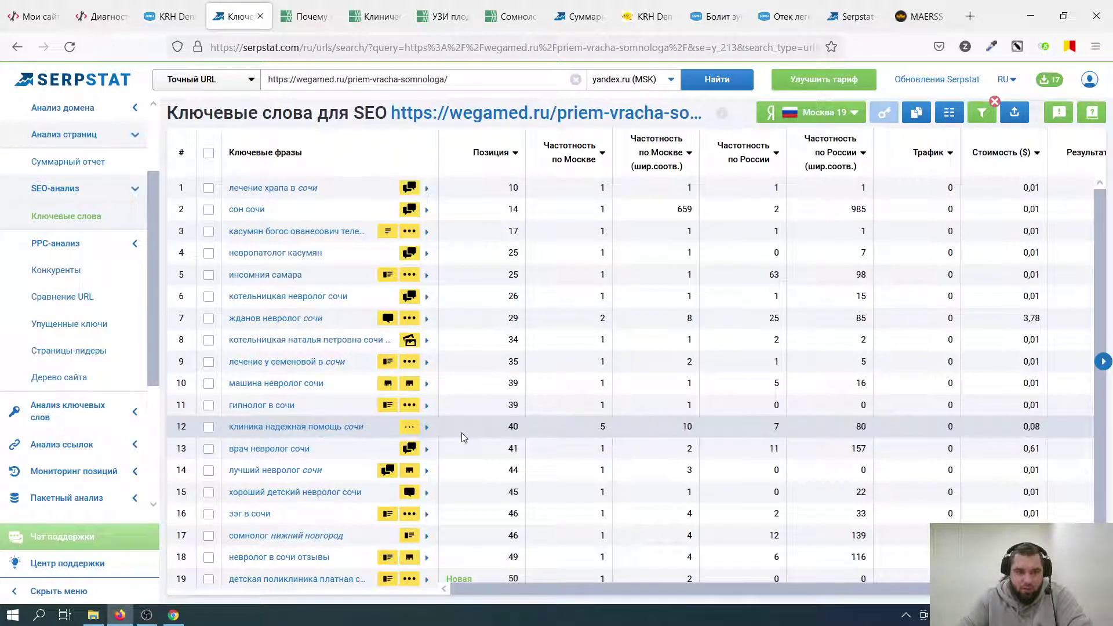
Switch to the open wegamed.ru article about correcting the face oval and examine its heading, illustration and introduction.
{"action": "left_click", "coordinate": [307, 16]}
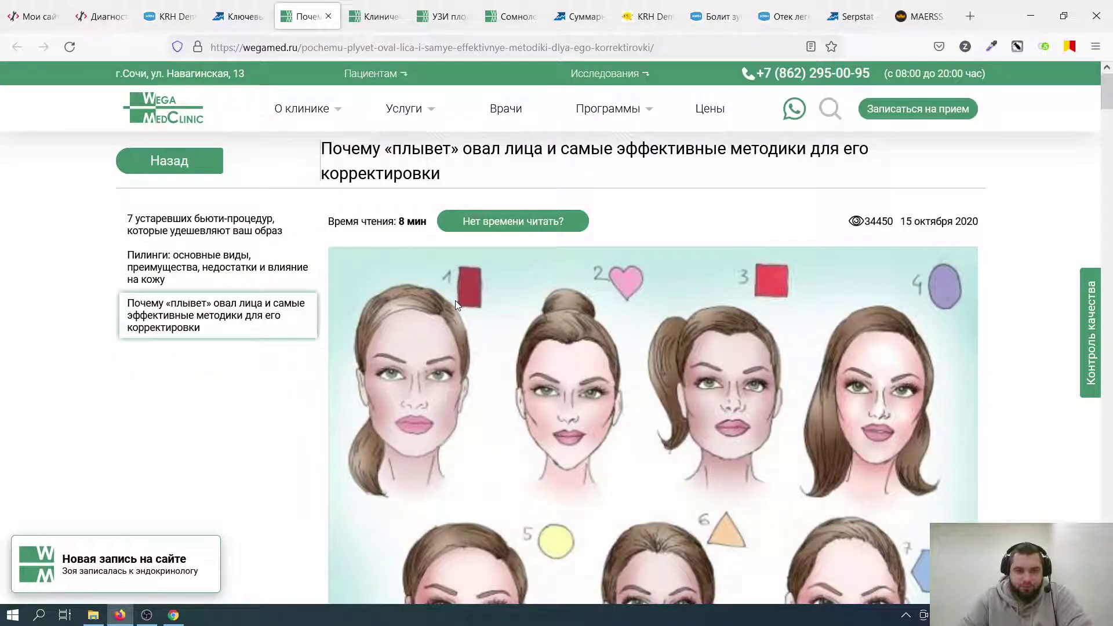
{"action": "scroll", "coordinate": [451, 300], "scroll_direction": "down", "scroll_amount": 5}
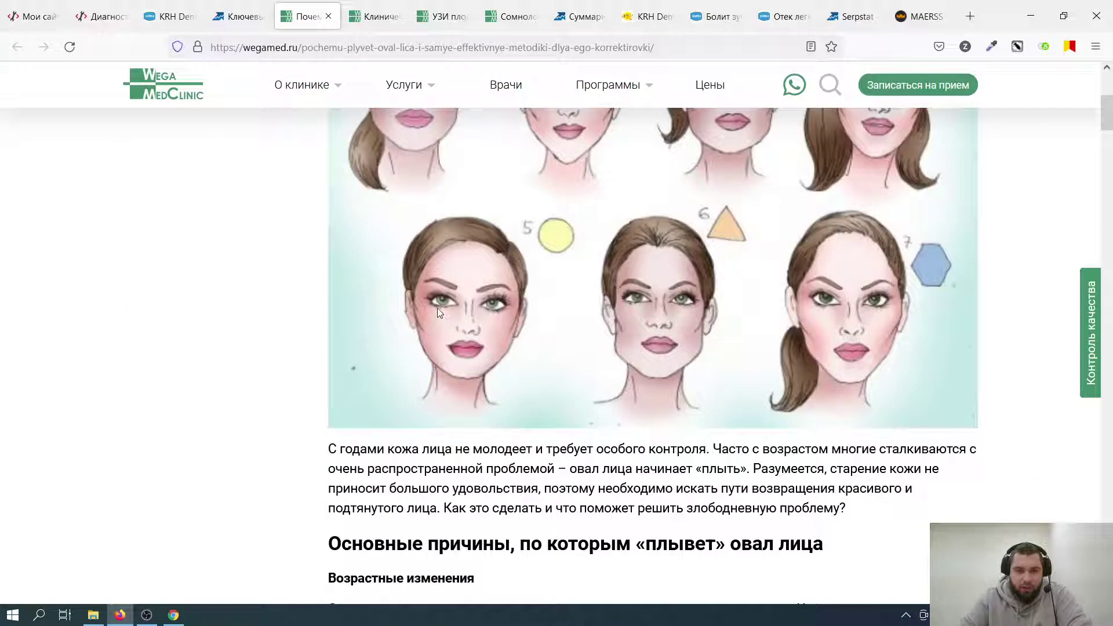
{"action": "scroll", "coordinate": [437, 308], "scroll_direction": "up", "scroll_amount": 4}
{"action": "scroll", "coordinate": [437, 307], "scroll_direction": "down", "scroll_amount": 4}
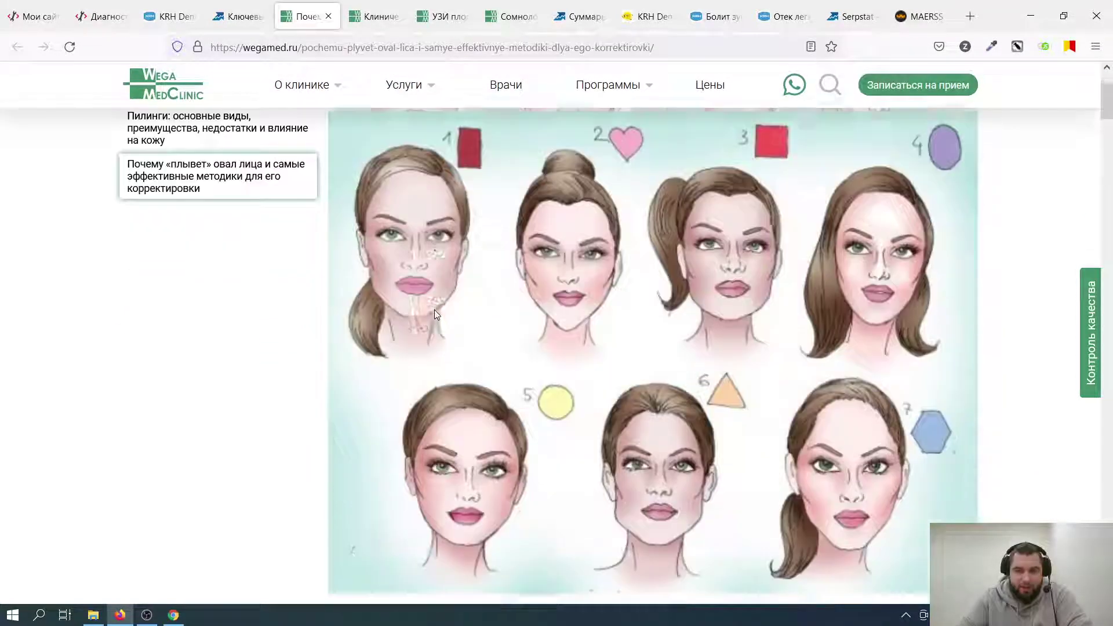
{"action": "scroll", "coordinate": [436, 314], "scroll_direction": "up", "scroll_amount": 5}
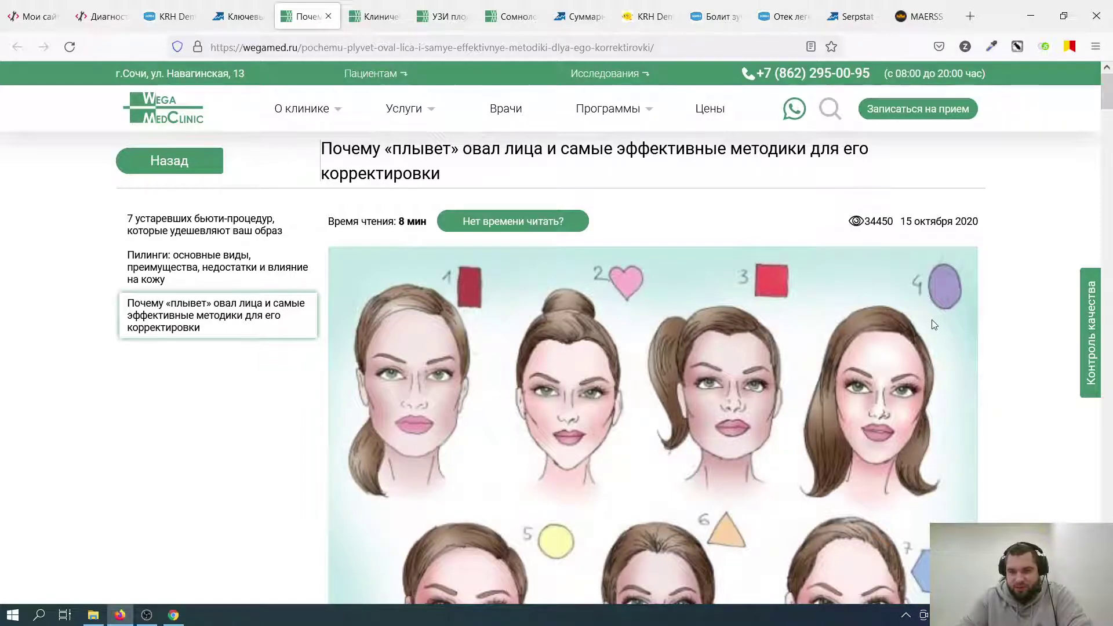
{"action": "scroll", "coordinate": [554, 292], "scroll_direction": "down", "scroll_amount": 1}
{"action": "scroll", "coordinate": [554, 292], "scroll_direction": "down", "scroll_amount": 7}
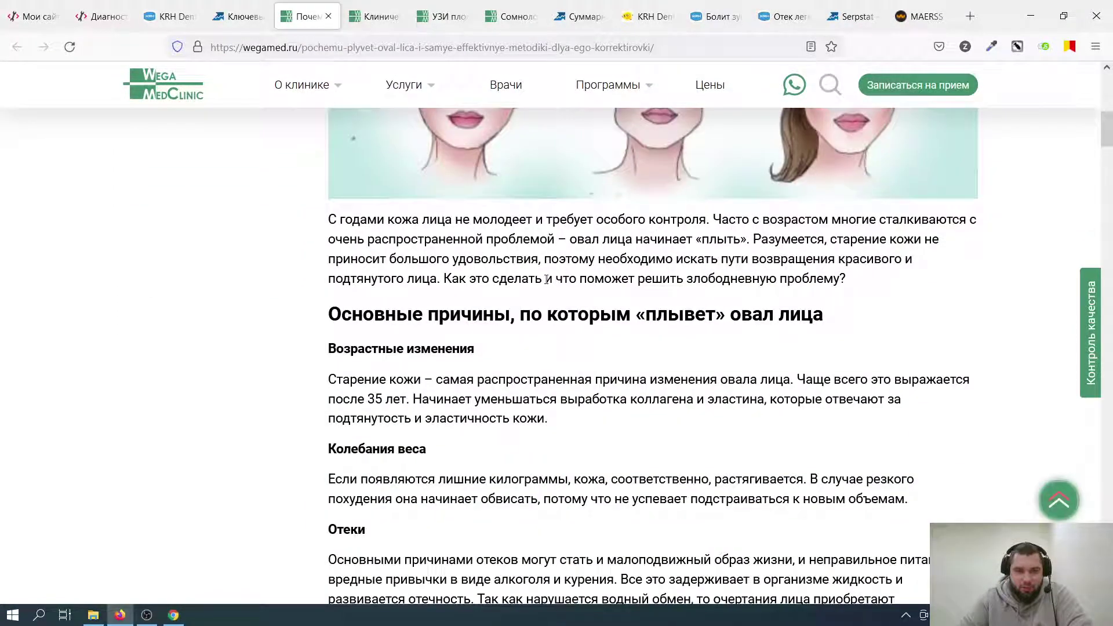
{"action": "scroll", "coordinate": [545, 284], "scroll_direction": "up", "scroll_amount": 3}
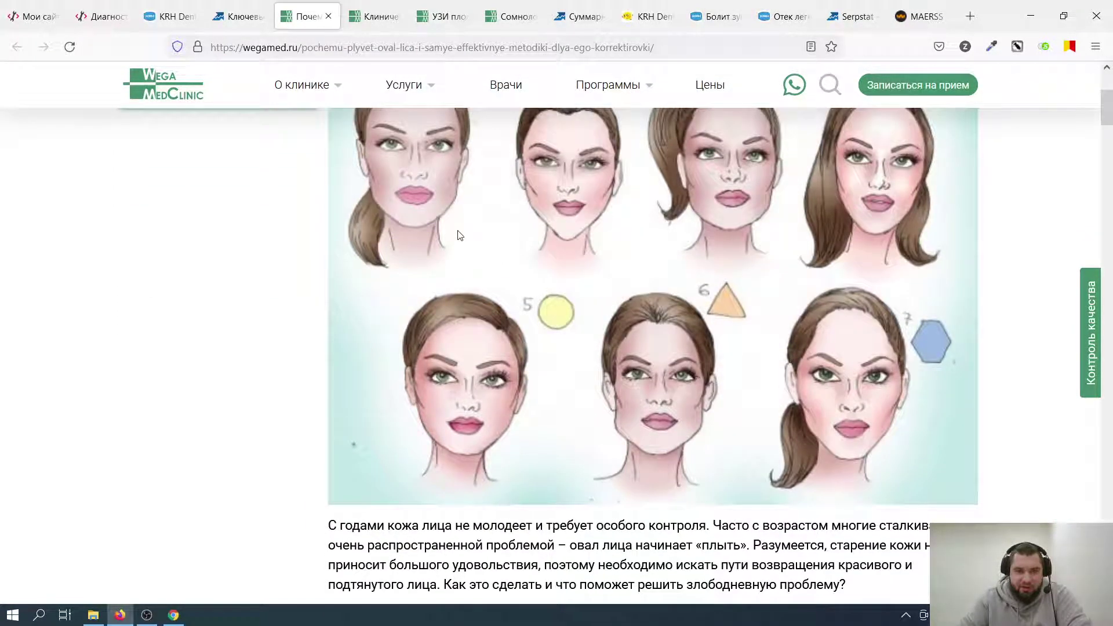
Examine the rest of the face oval article, from the correction methods and massage section through the exercise videos to the footer.
{"action": "scroll", "coordinate": [464, 243], "scroll_direction": "down", "scroll_amount": 15}
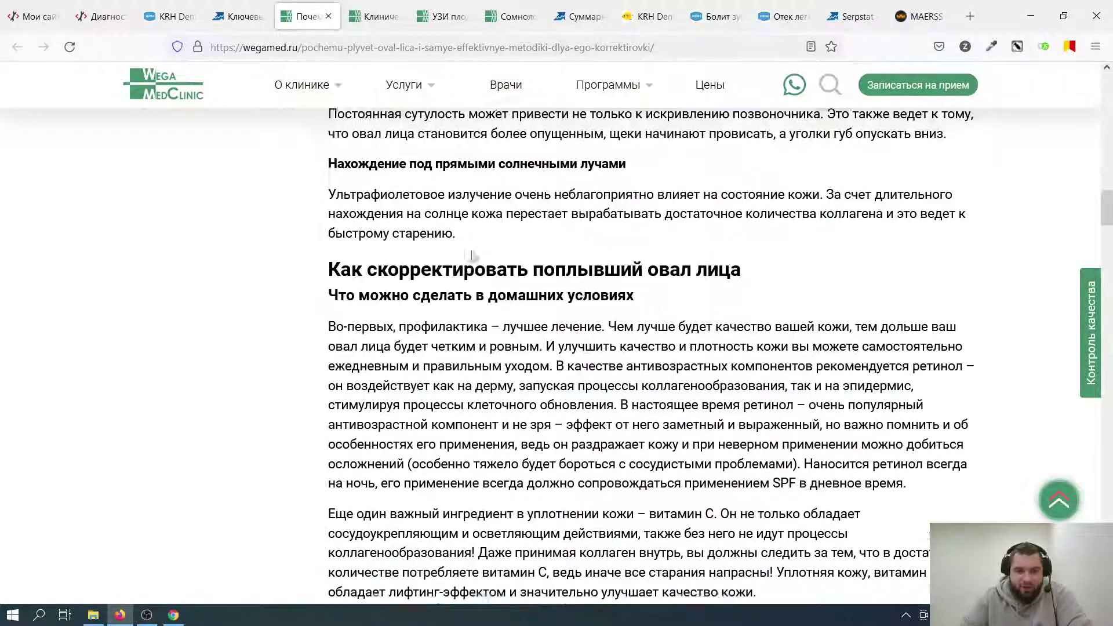
{"action": "scroll", "coordinate": [471, 255], "scroll_direction": "down", "scroll_amount": 12}
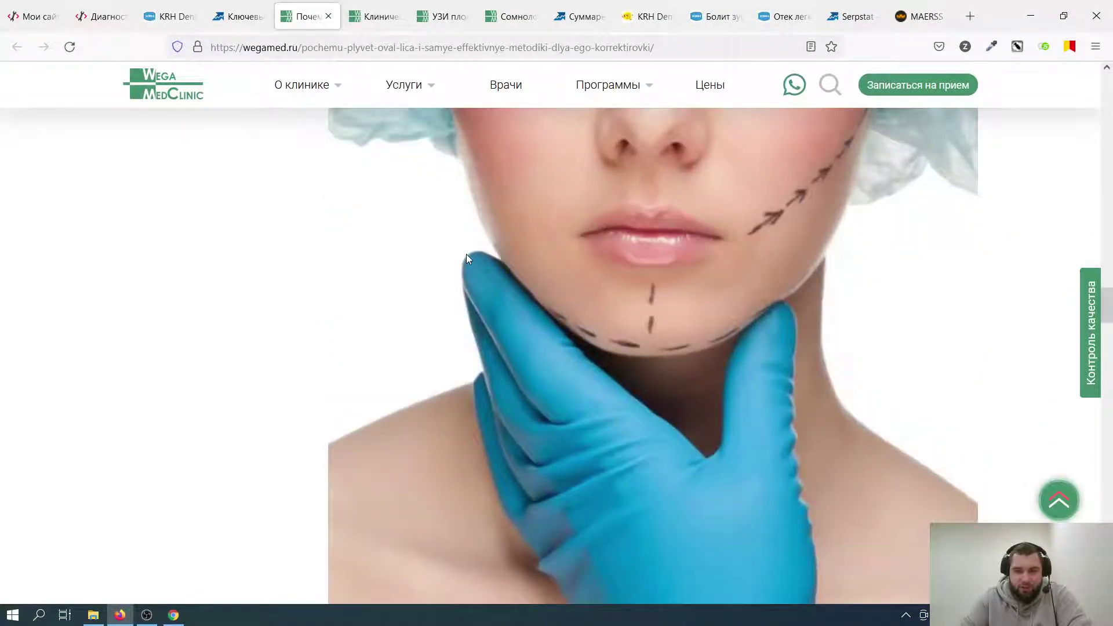
{"action": "scroll", "coordinate": [466, 255], "scroll_direction": "down", "scroll_amount": 10}
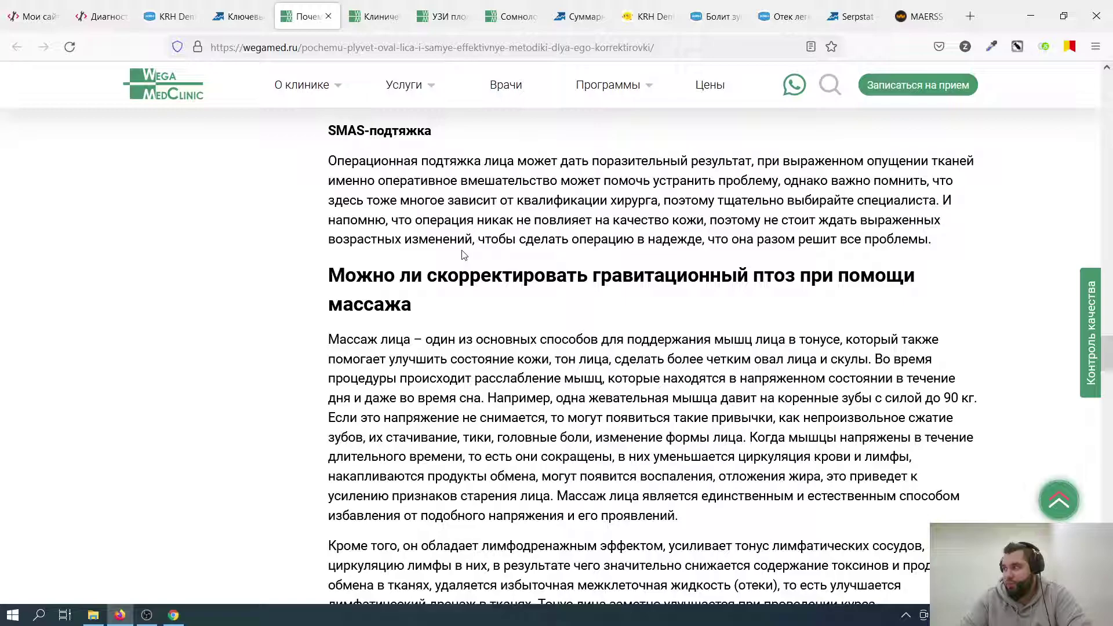
{"action": "scroll", "coordinate": [442, 256], "scroll_direction": "down", "scroll_amount": 10}
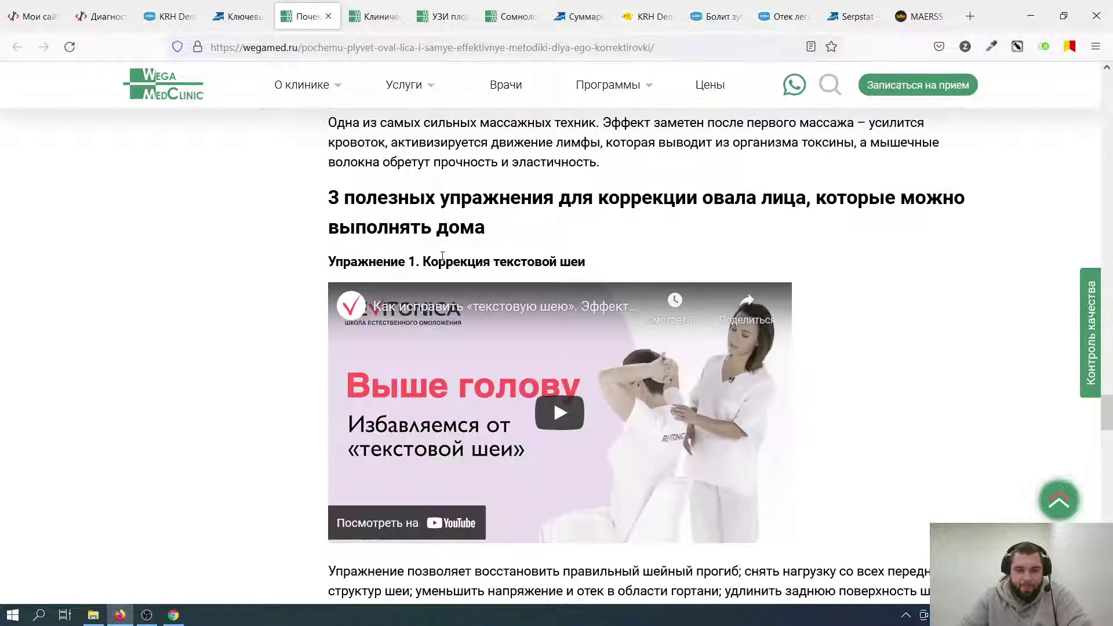
{"action": "scroll", "coordinate": [442, 256], "scroll_direction": "down", "scroll_amount": 4}
{"action": "scroll", "coordinate": [440, 261], "scroll_direction": "up", "scroll_amount": 3}
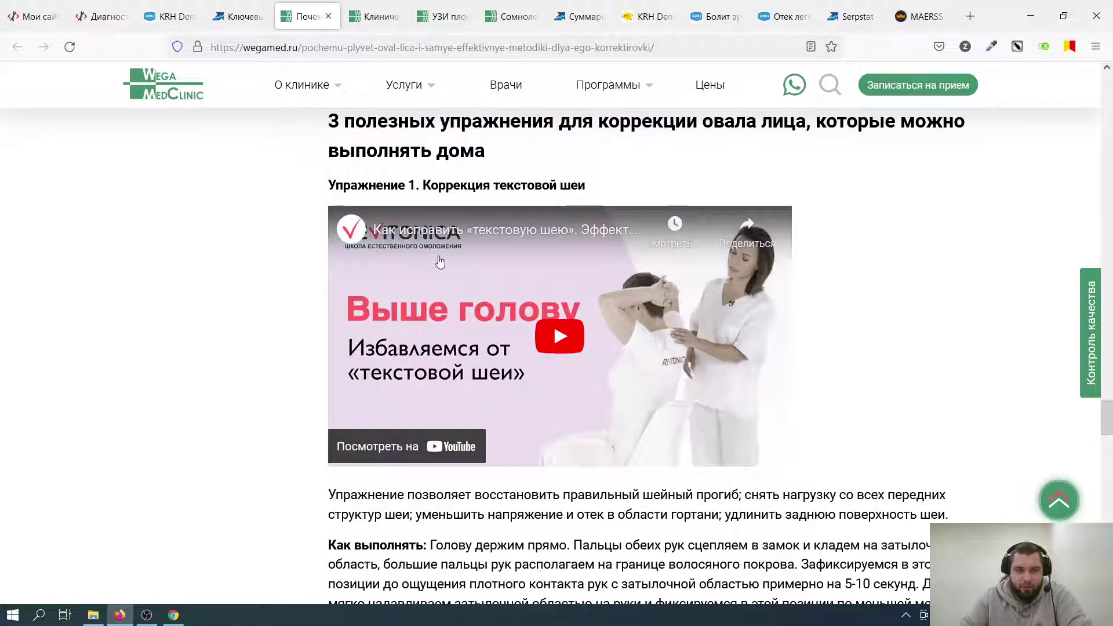
{"action": "scroll", "coordinate": [575, 355], "scroll_direction": "down", "scroll_amount": 15}
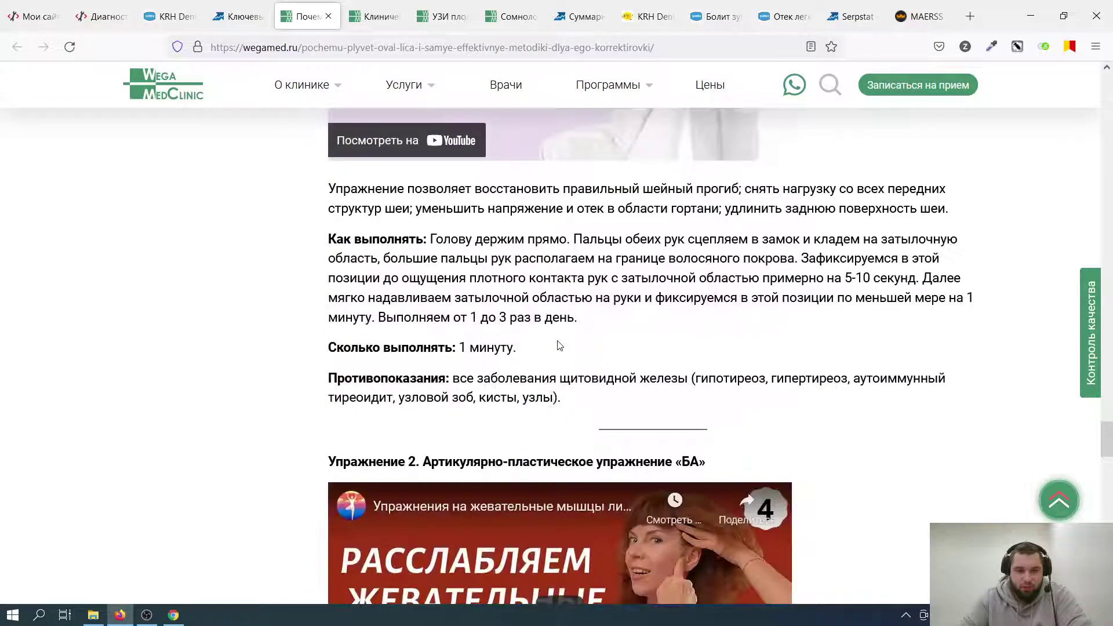
{"action": "scroll", "coordinate": [538, 271], "scroll_direction": "down", "scroll_amount": 20}
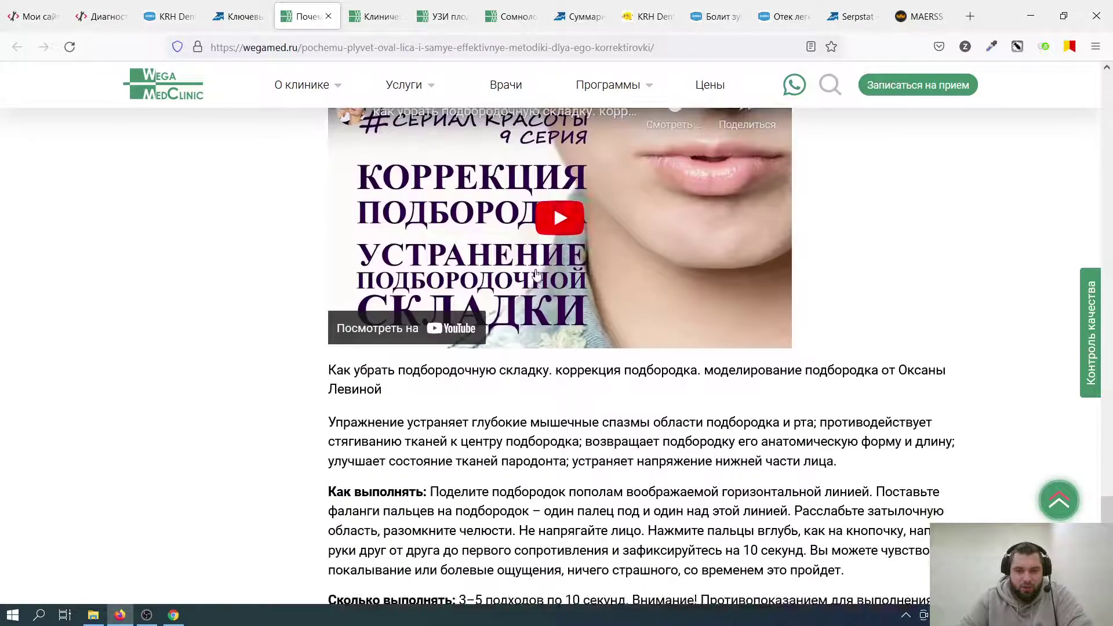
{"action": "scroll", "coordinate": [515, 299], "scroll_direction": "down", "scroll_amount": 4}
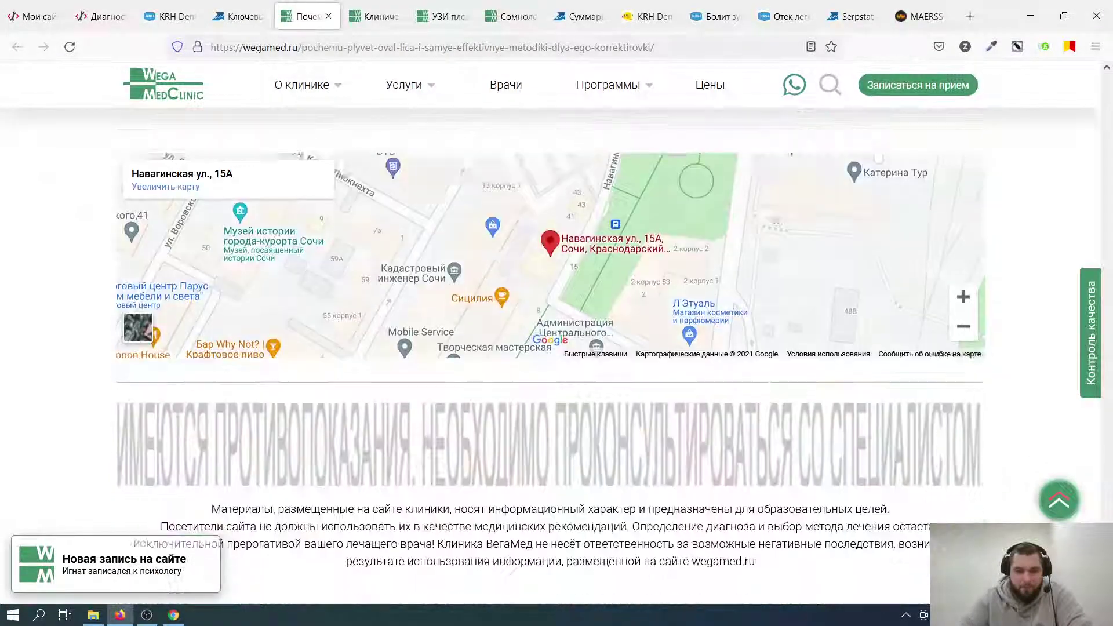
Return to the beginning of the face oval article and review its section on the main causes.
{"action": "scroll", "coordinate": [505, 306], "scroll_direction": "up", "scroll_amount": 20}
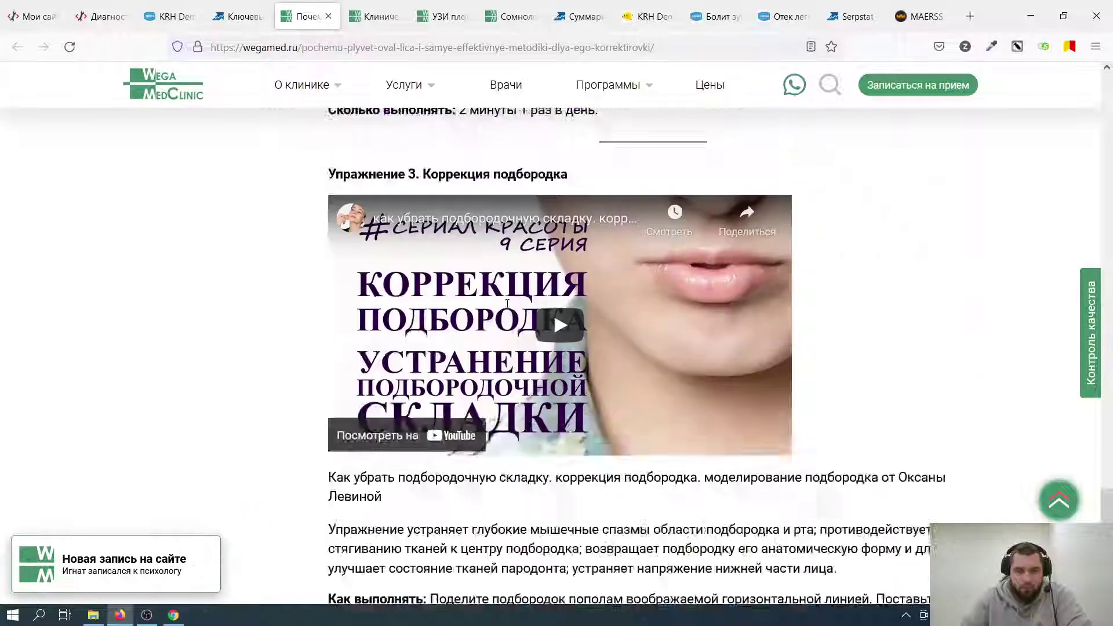
{"action": "scroll", "coordinate": [521, 301], "scroll_direction": "up", "scroll_amount": 20}
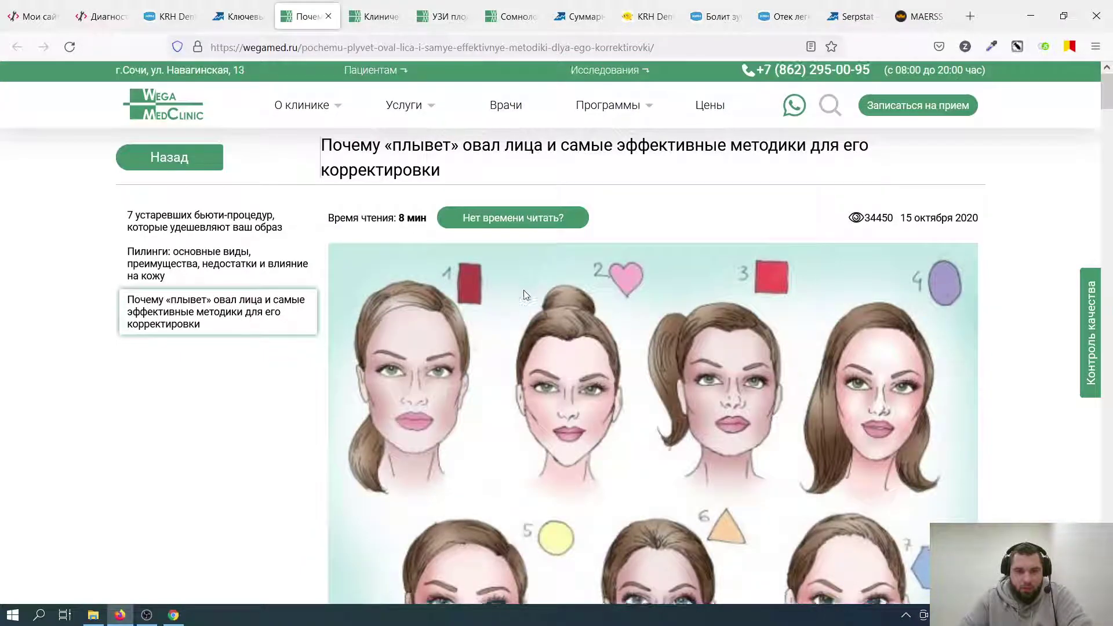
{"action": "scroll", "coordinate": [524, 293], "scroll_direction": "down", "scroll_amount": 15}
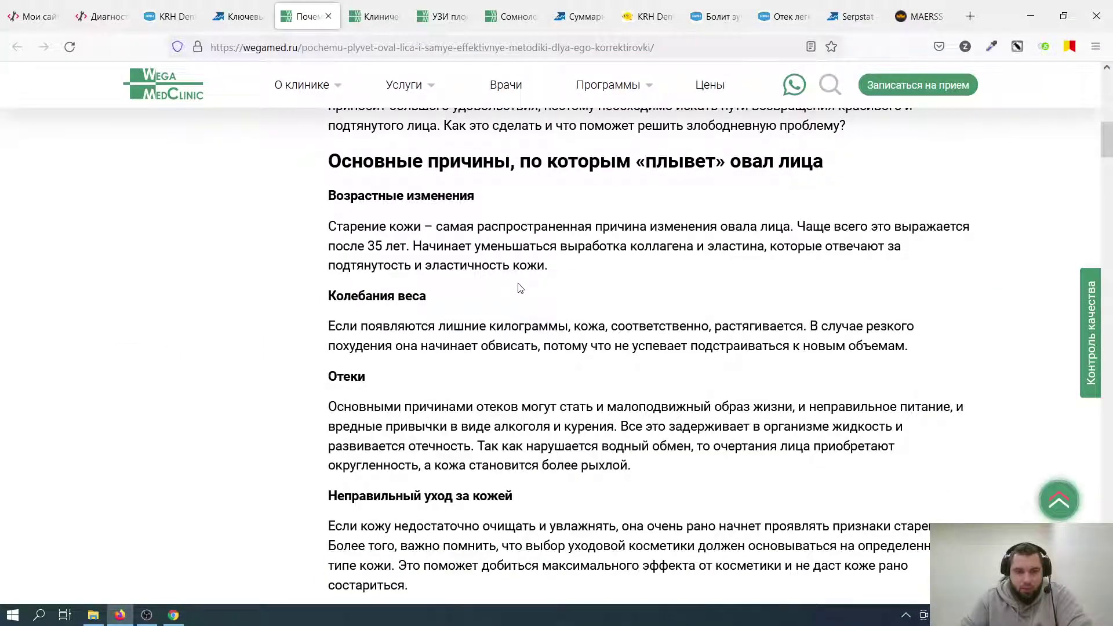